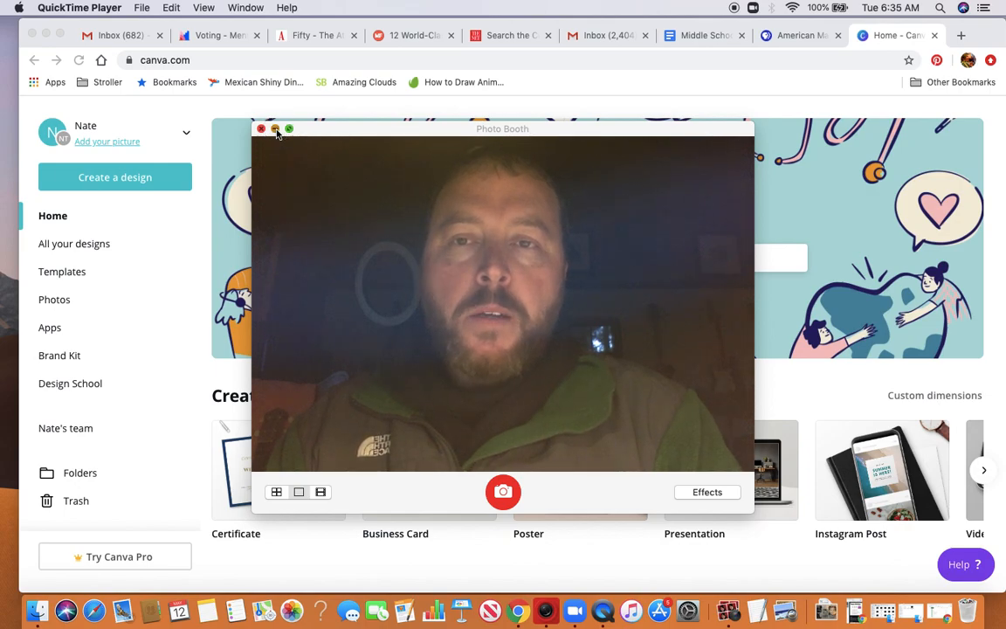
# Minimize the Photo Booth window and create a new blank poster design
pyautogui.click(275, 129)
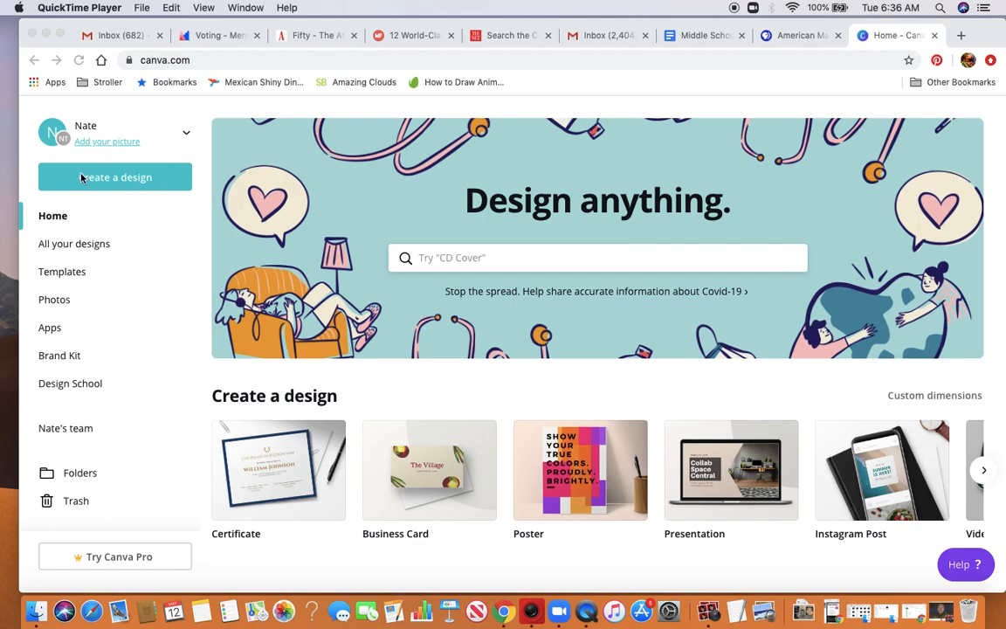
pyautogui.click(163, 183)
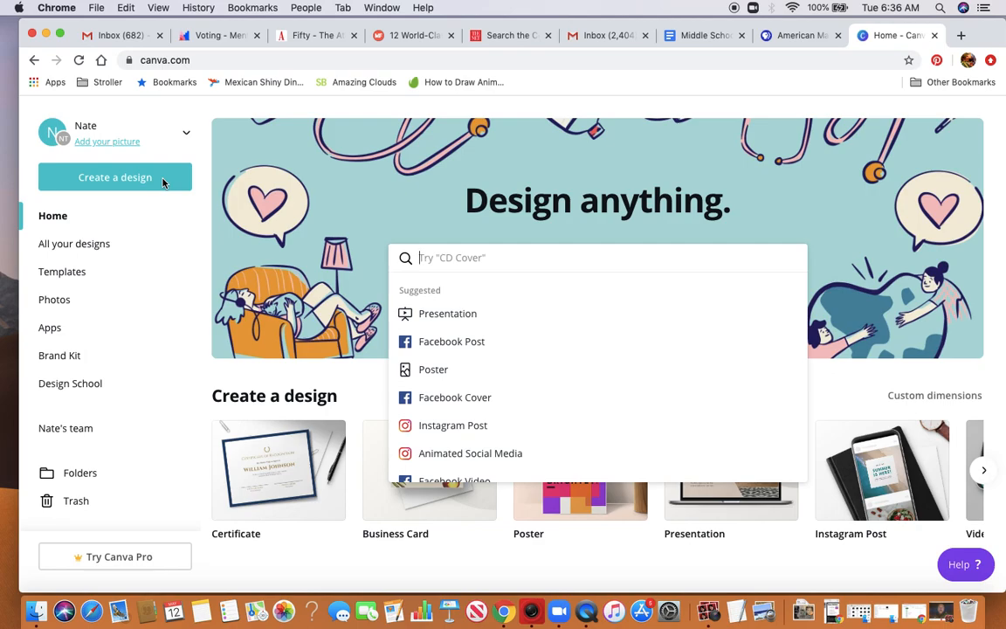
pyautogui.click(516, 371)
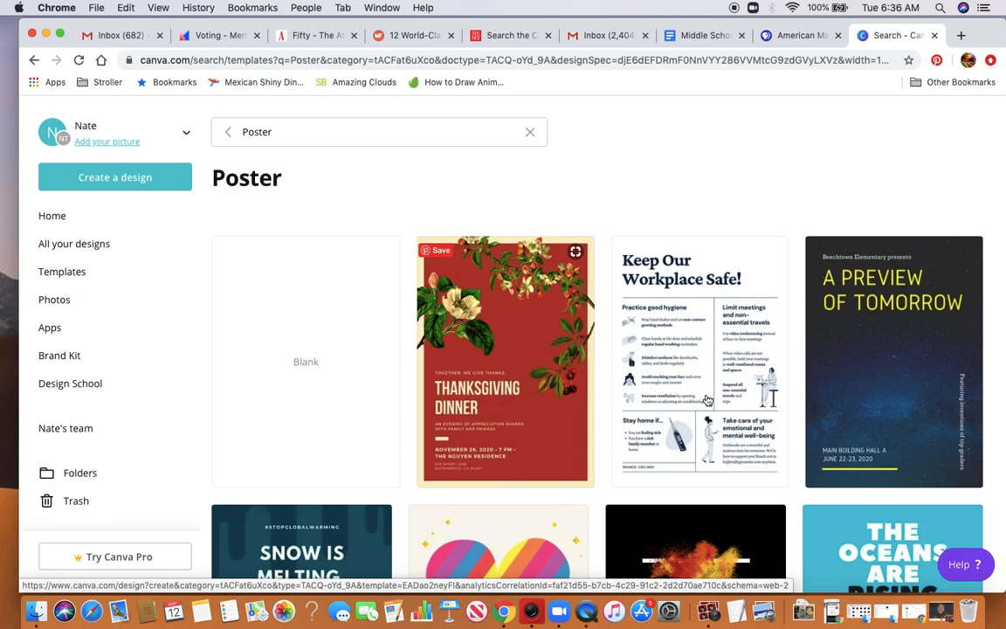
pyautogui.scroll(-1, 726, 412)
pyautogui.scroll(-5, 726, 413)
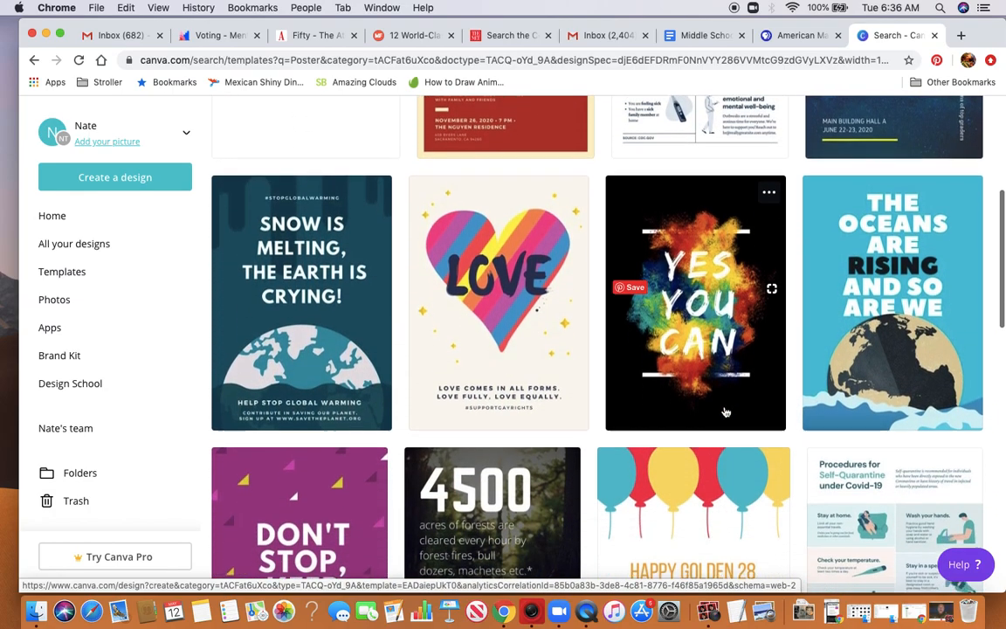
pyautogui.scroll(6, 723, 412)
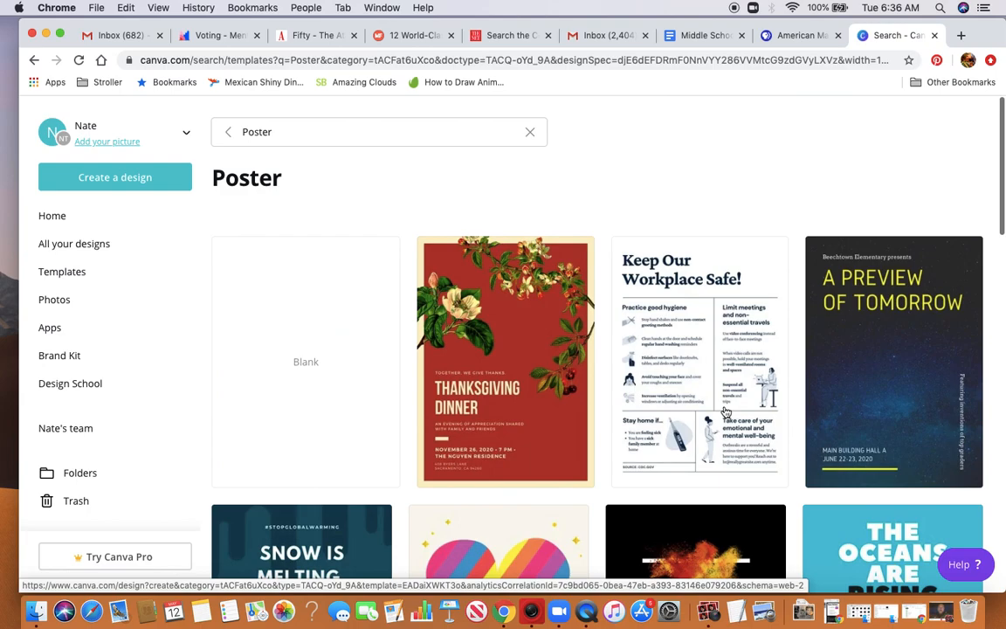
pyautogui.click(304, 367)
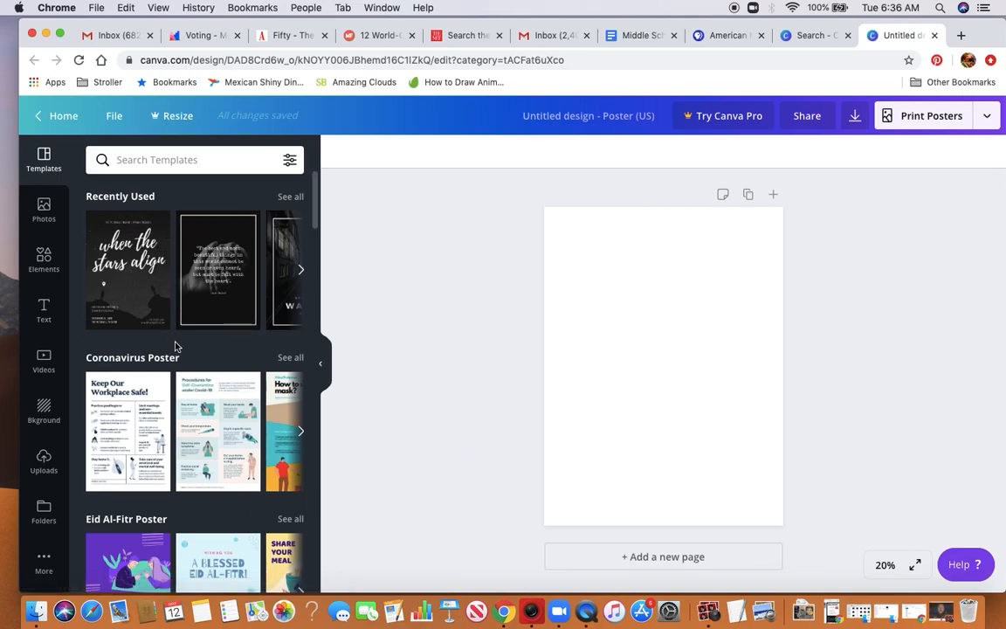
# Look through the poster templates and the available background images for the blank page
pyautogui.scroll(-5, 174, 345)
pyautogui.scroll(-5, 175, 347)
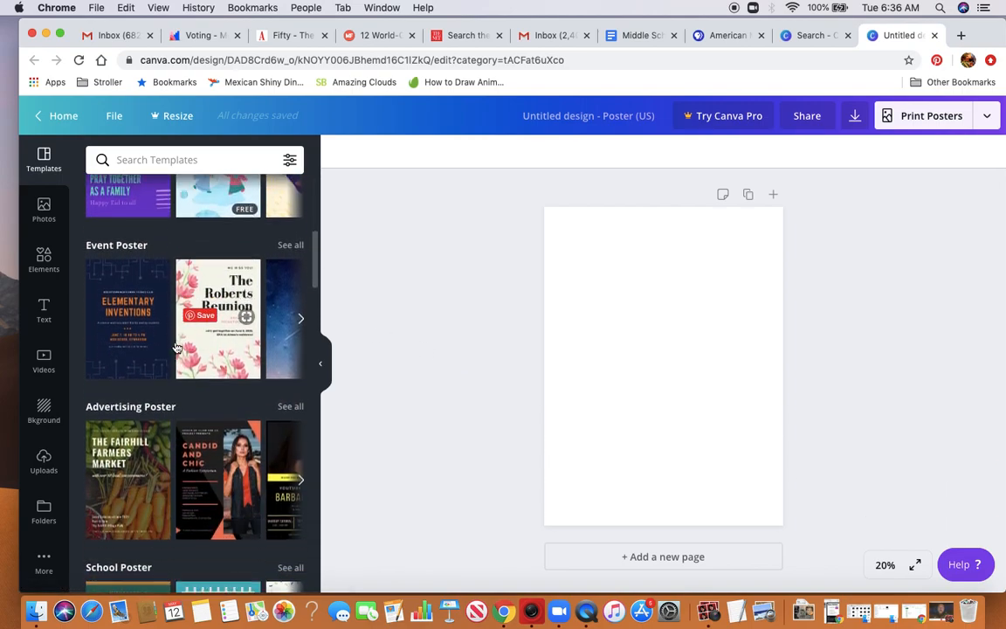
pyautogui.scroll(4, 174, 346)
pyautogui.scroll(5, 175, 347)
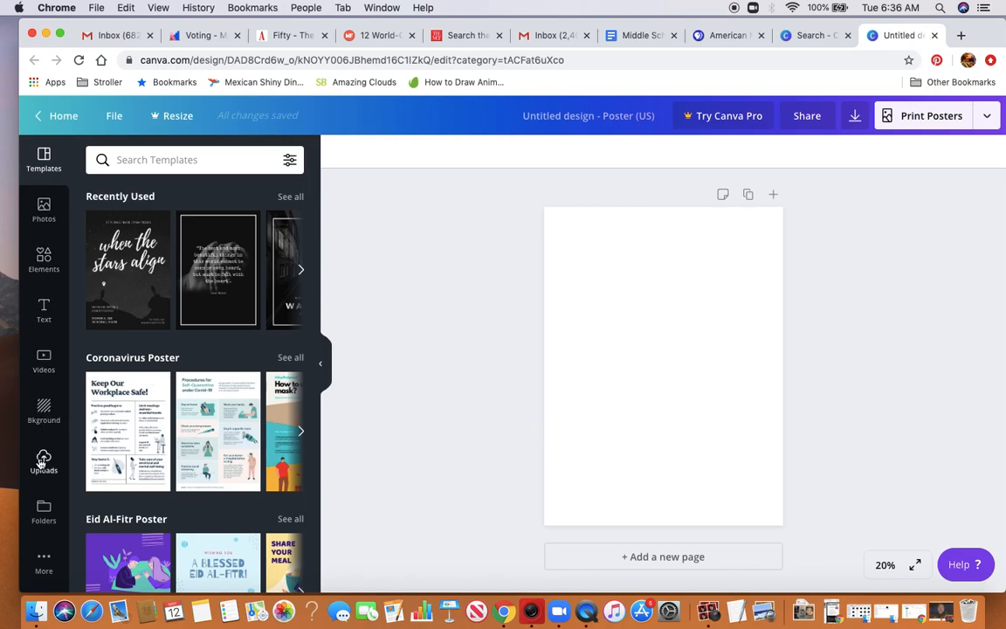
pyautogui.click(46, 409)
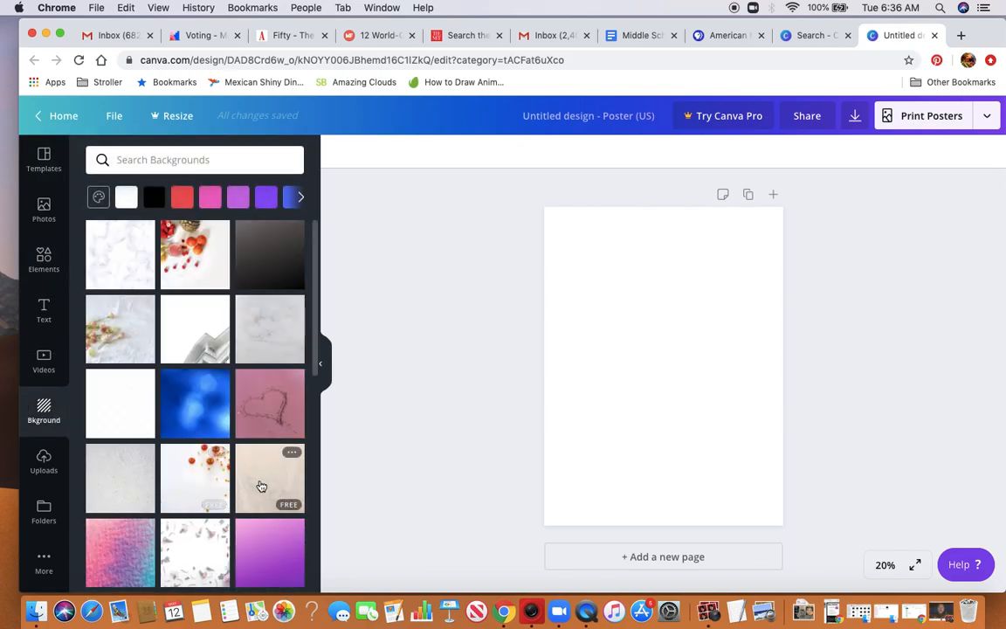
pyautogui.scroll(-1, 261, 485)
pyautogui.scroll(-6, 261, 485)
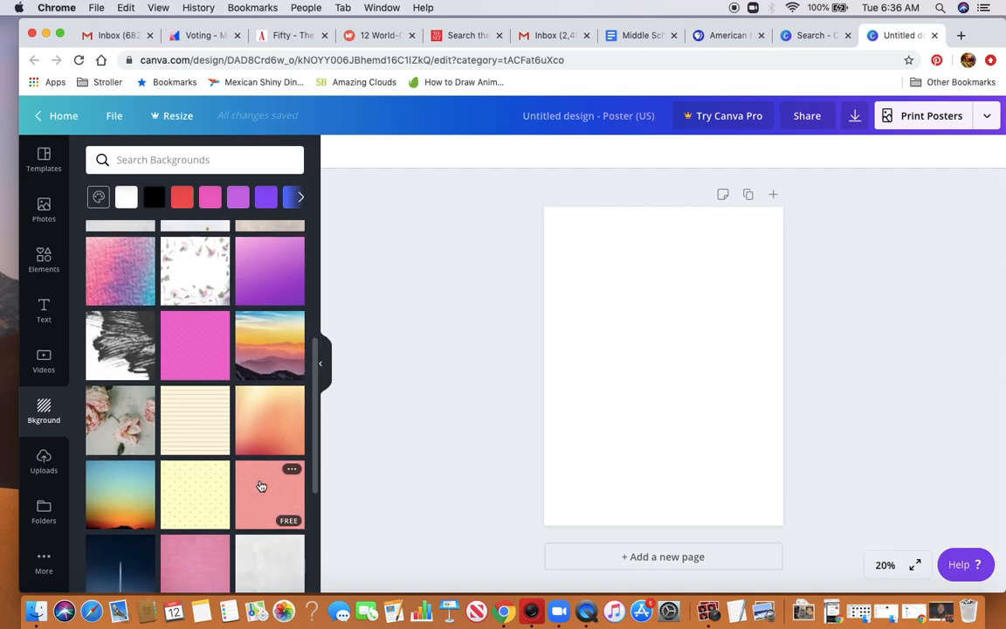
pyautogui.scroll(-8, 261, 485)
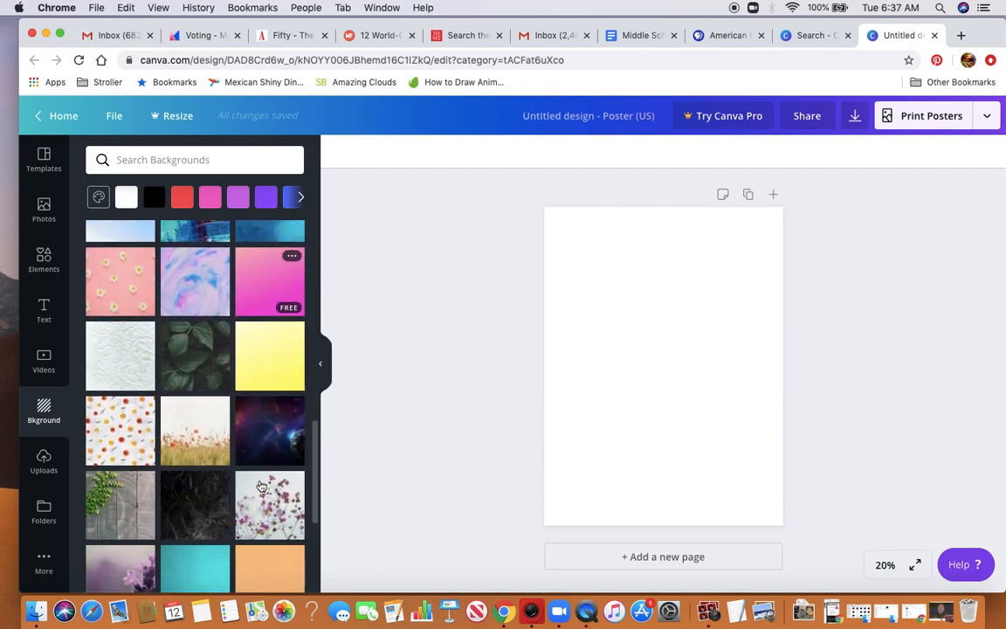
pyautogui.scroll(-10, 261, 485)
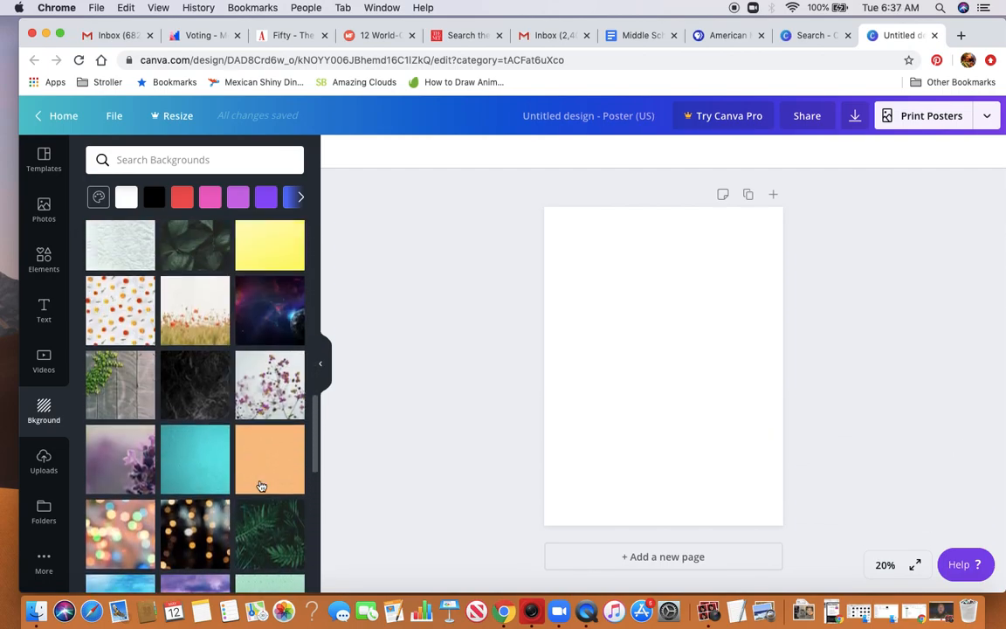
pyautogui.scroll(4, 261, 485)
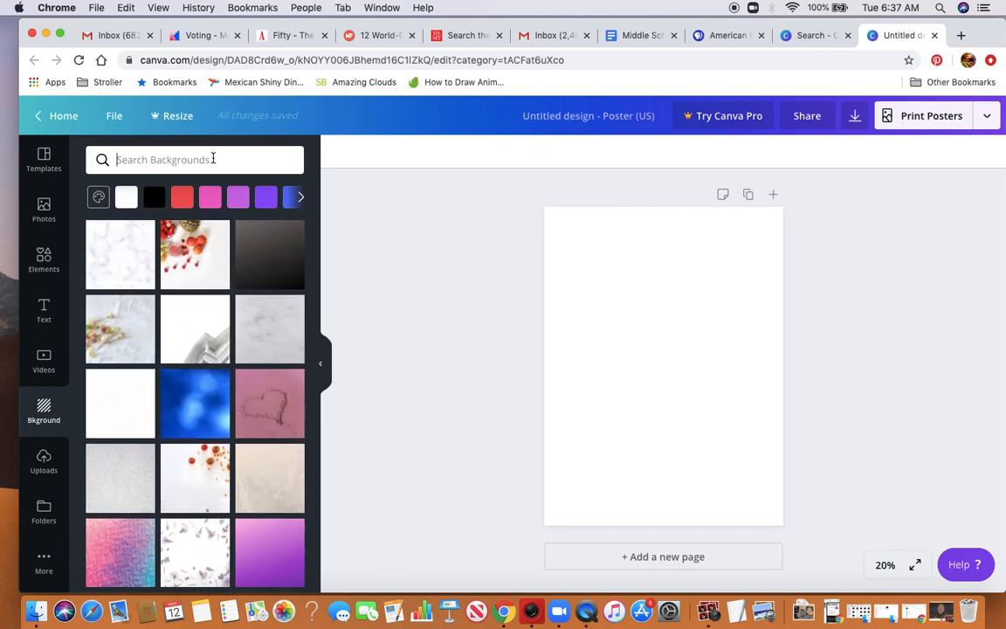
# Search the backgrounds for "canyon" and apply the free image of orange mountains under a moonlit sky to the page
pyautogui.click(212, 159)
pyautogui.write('canyo')
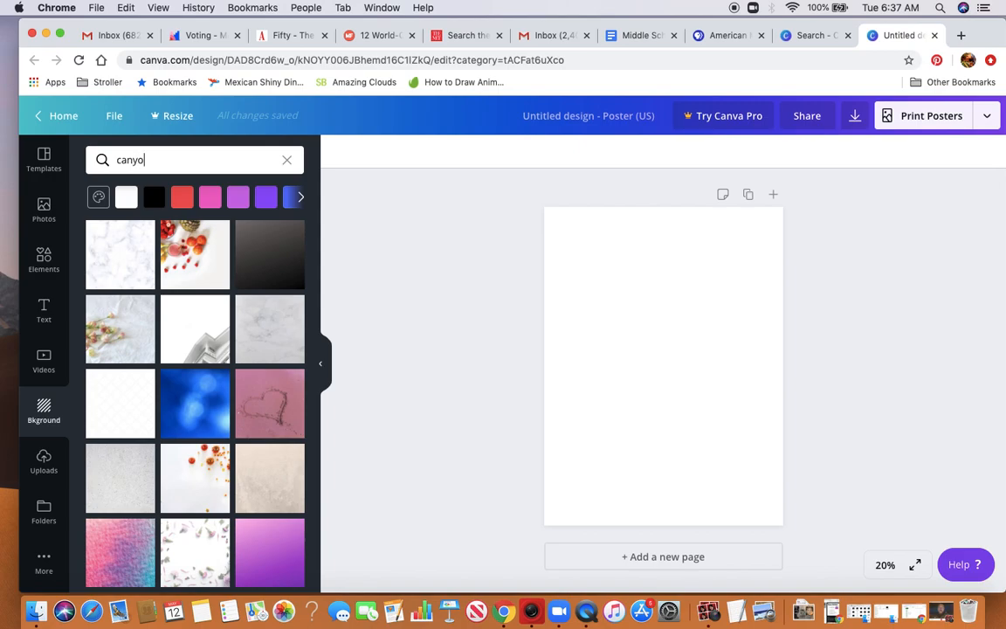
pyautogui.write('n')
pyautogui.press('Return')
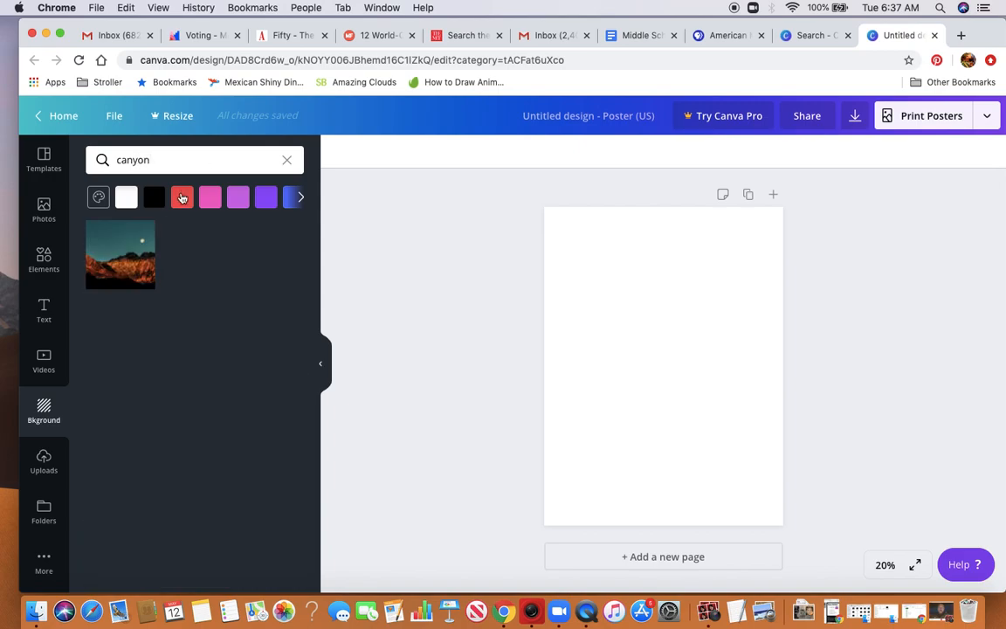
pyautogui.click(117, 270)
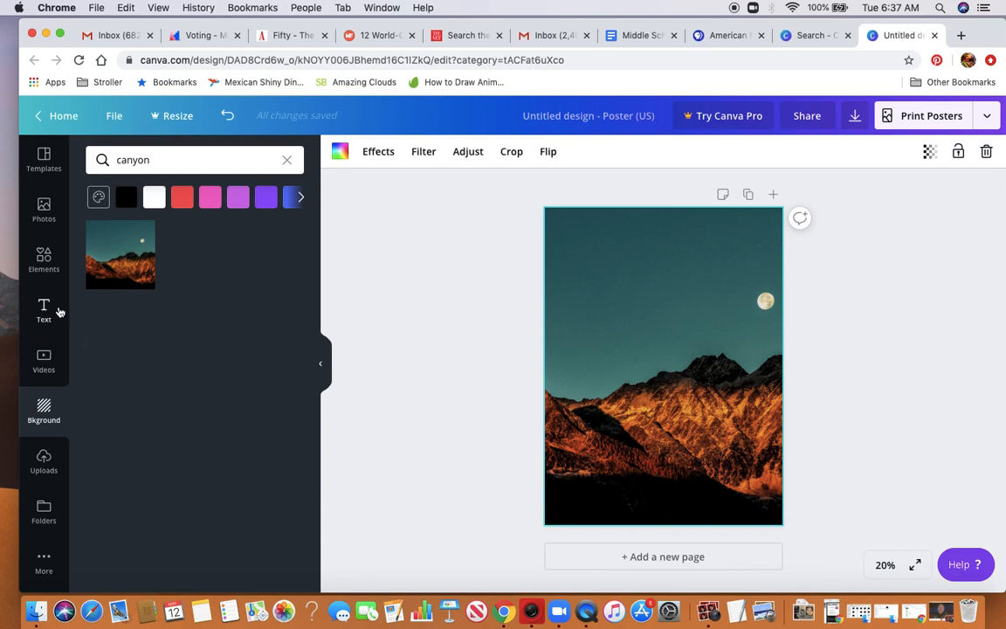
# Look over the element categories and search the icons and shapes for "backpacker"
pyautogui.click(46, 260)
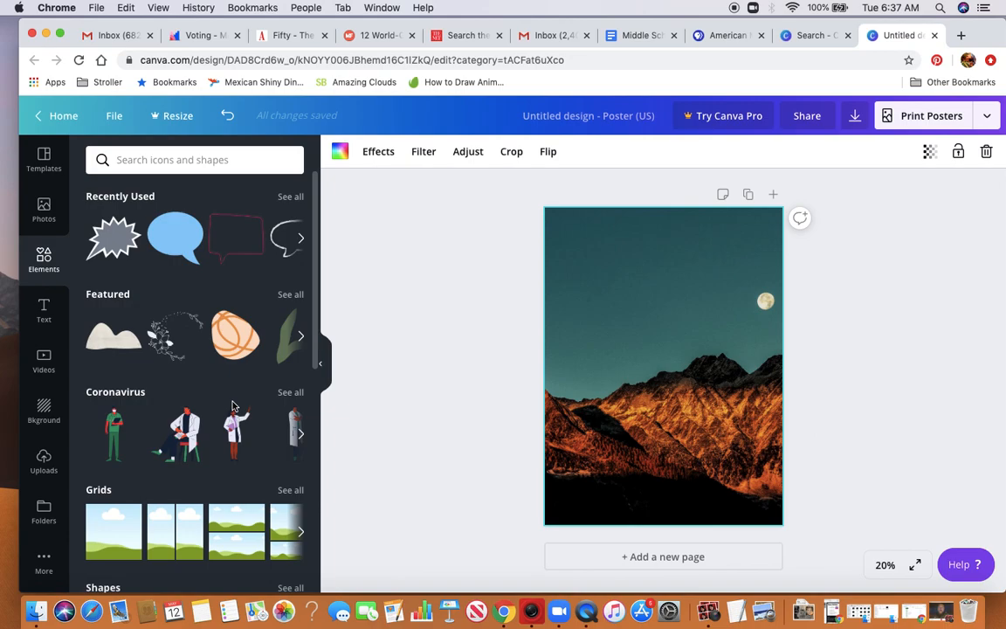
pyautogui.scroll(-10, 213, 429)
pyautogui.scroll(-5, 234, 407)
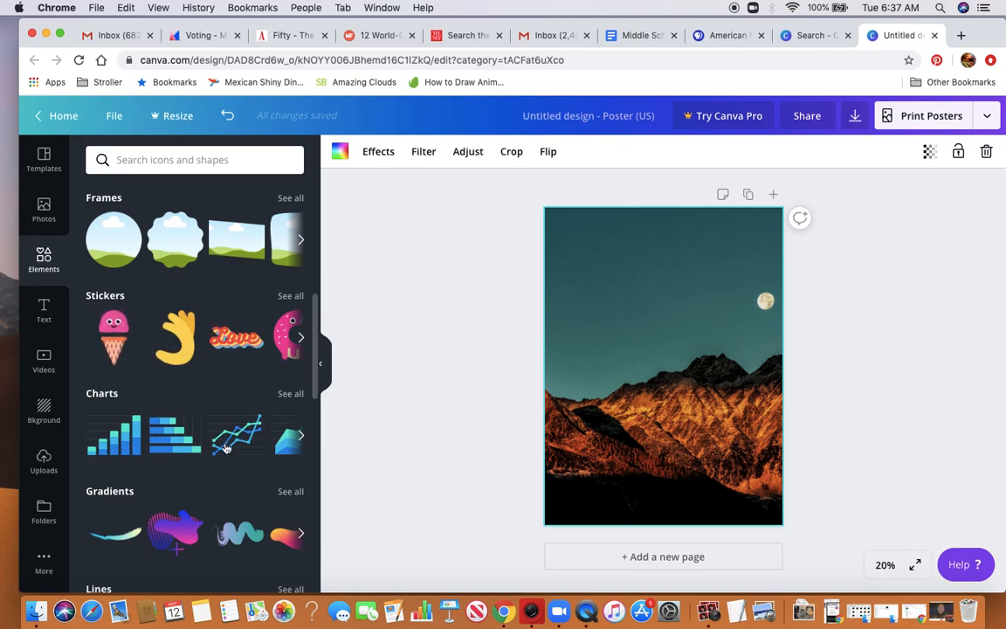
pyautogui.scroll(-3, 226, 442)
pyautogui.scroll(-3, 225, 448)
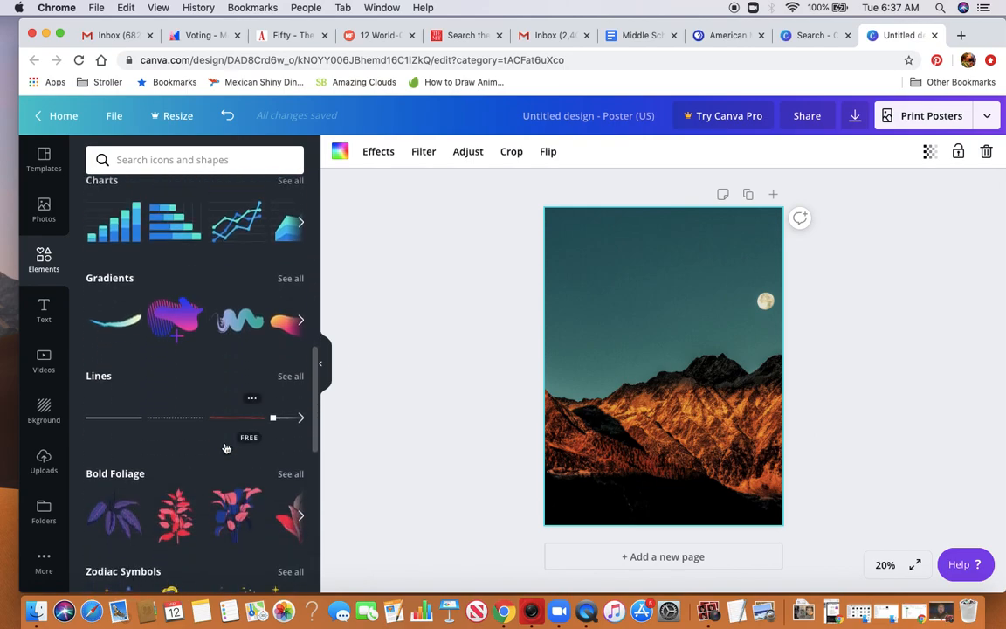
pyautogui.scroll(10, 225, 448)
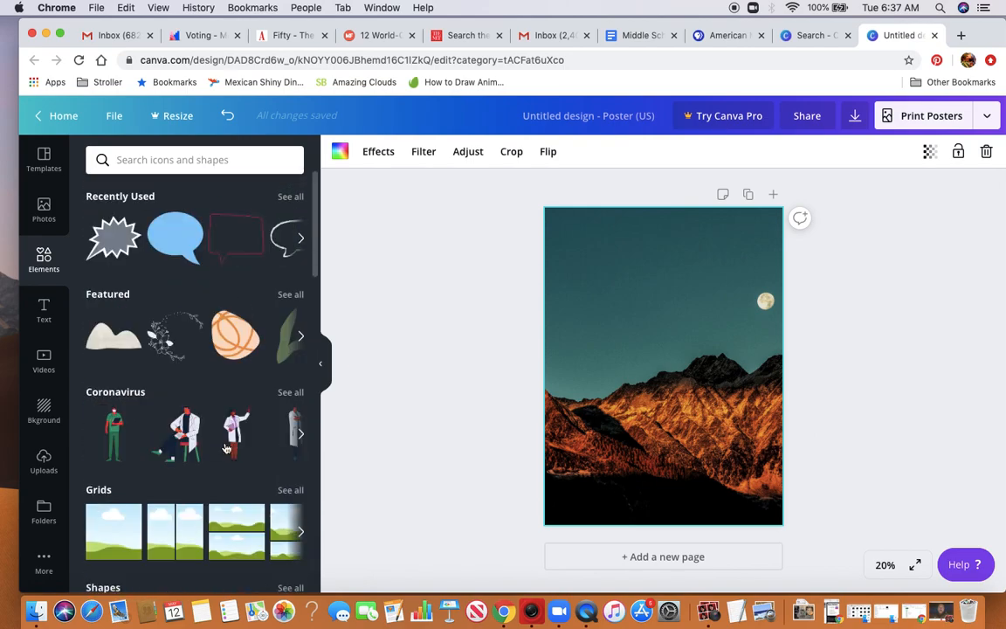
pyautogui.click(221, 162)
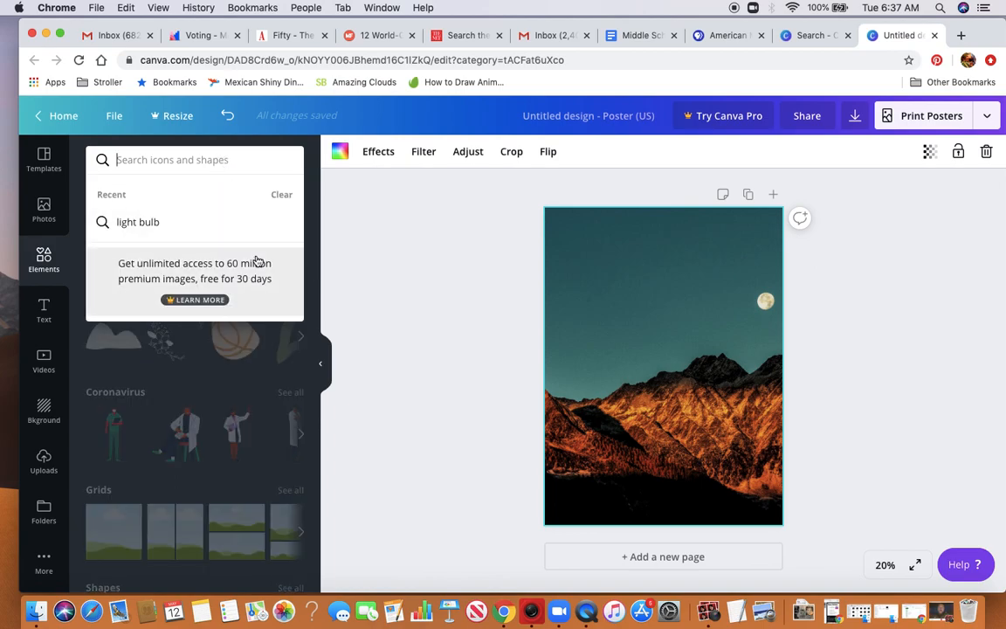
pyautogui.write('backpacker')
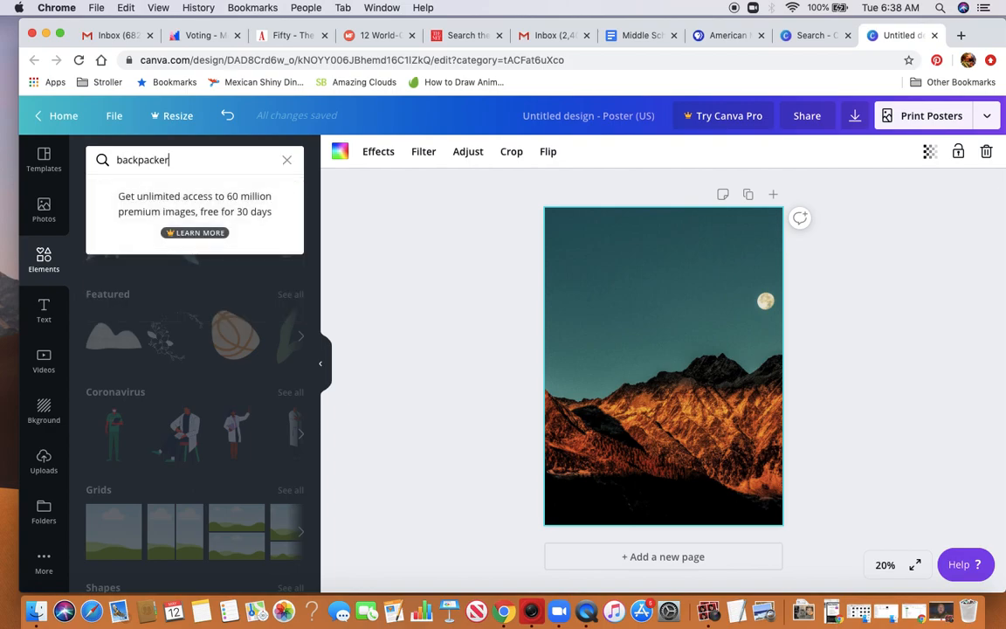
pyautogui.press('Return')
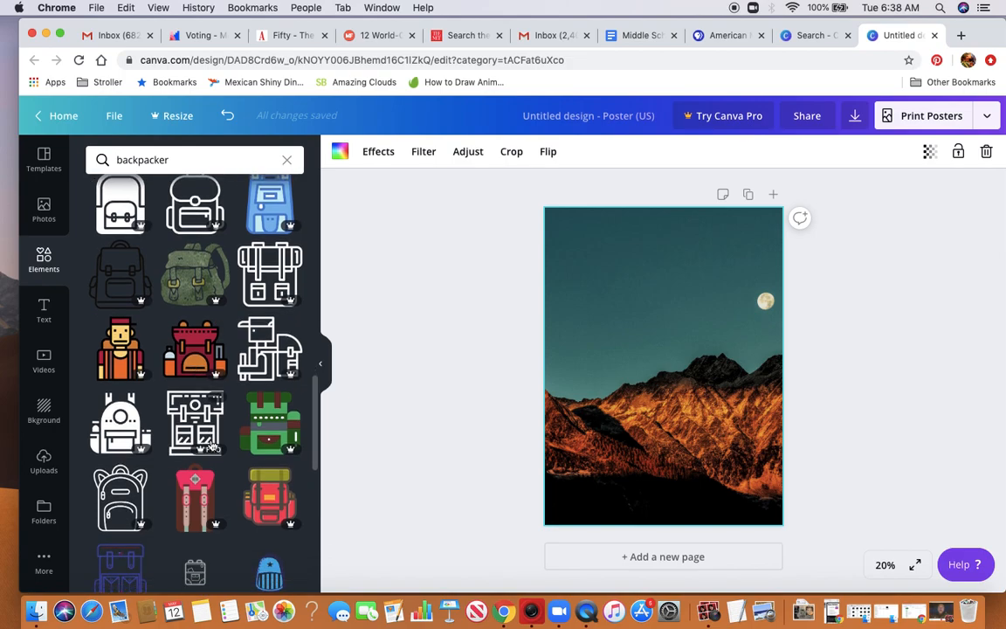
# Look through the backpacker elements for a figure that suits the poster
pyautogui.scroll(-8, 212, 445)
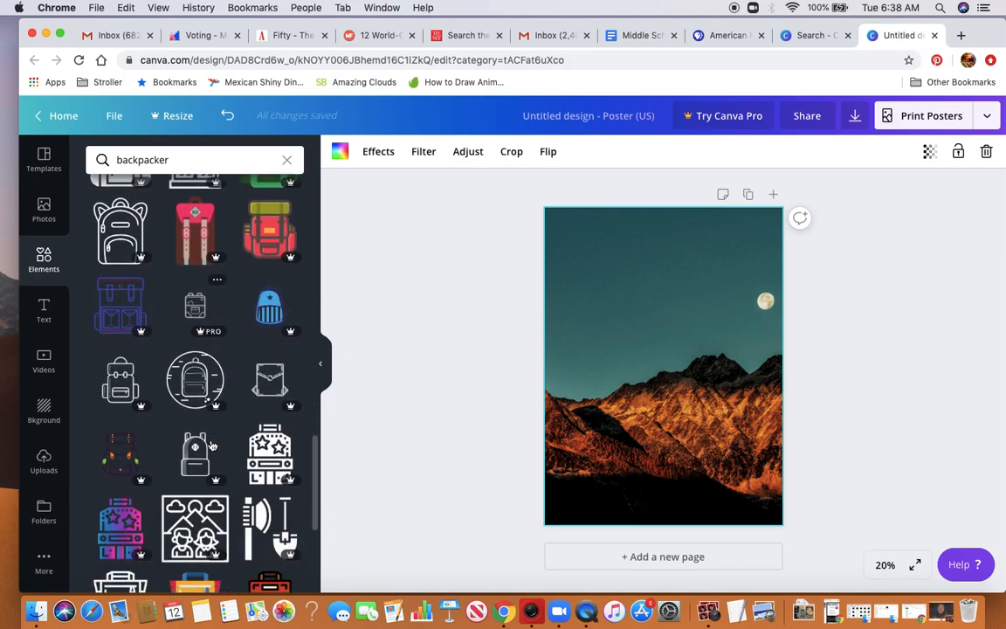
pyautogui.scroll(-5, 211, 446)
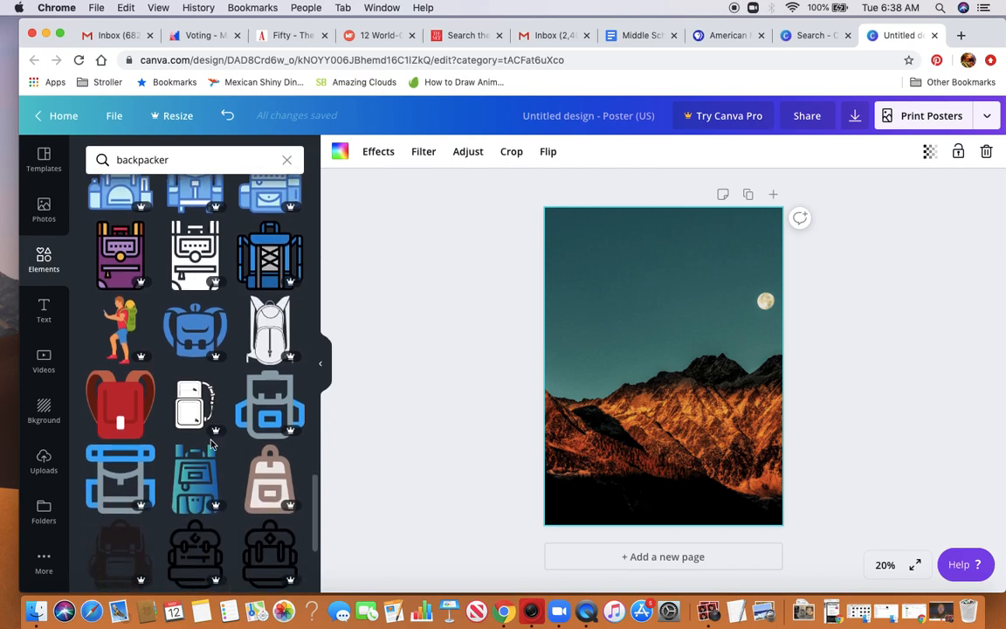
pyautogui.scroll(-6, 211, 445)
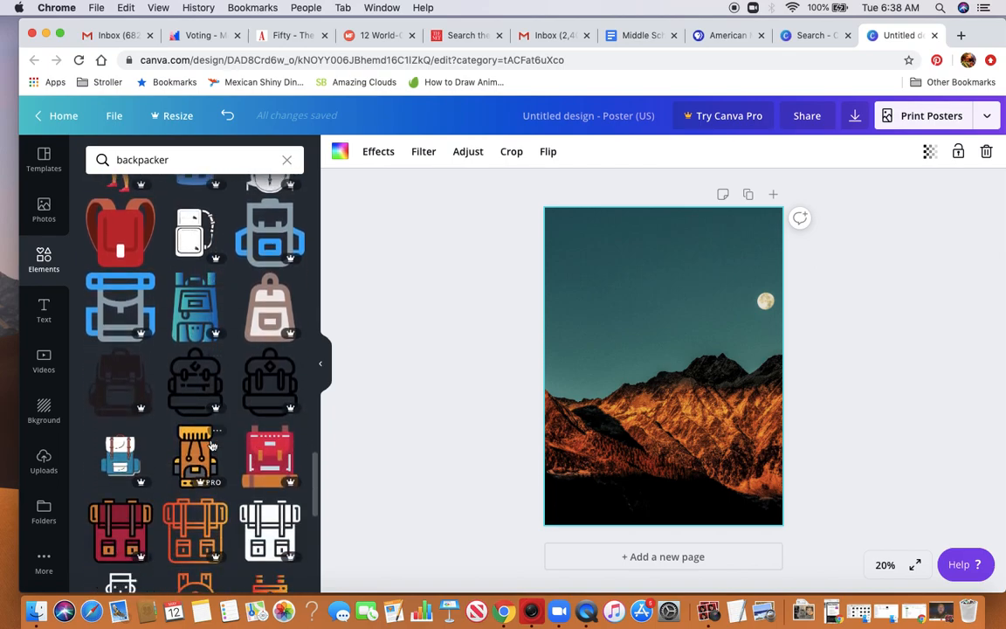
pyautogui.scroll(-4, 211, 445)
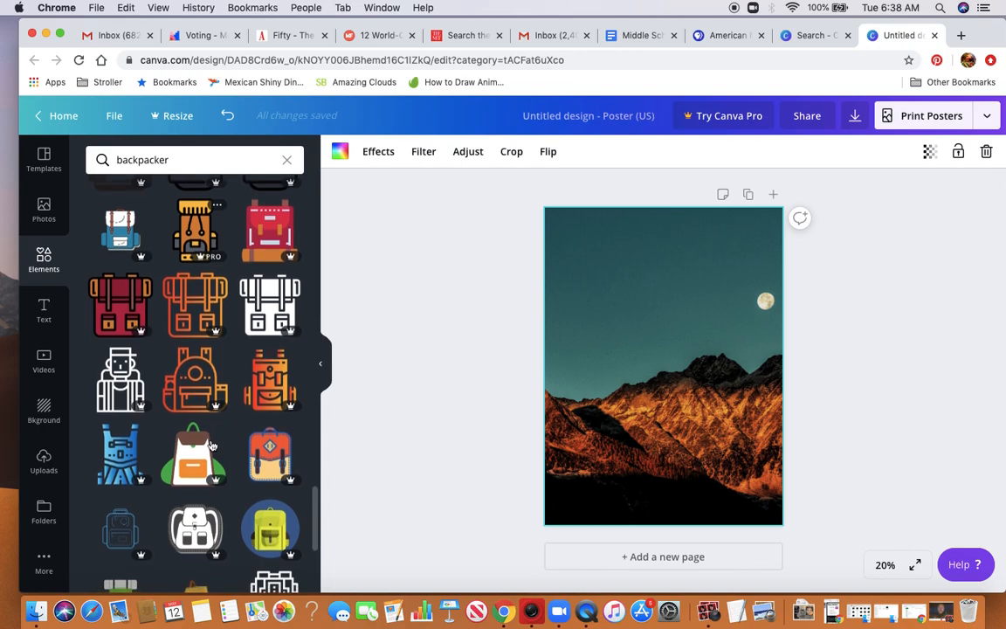
pyautogui.scroll(-6, 212, 446)
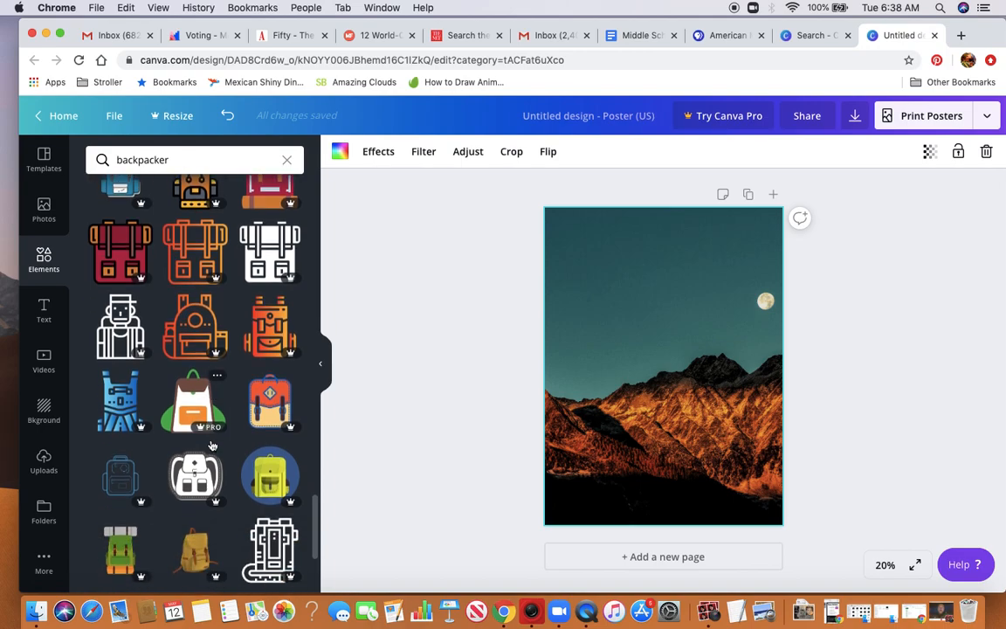
pyautogui.scroll(-7, 212, 446)
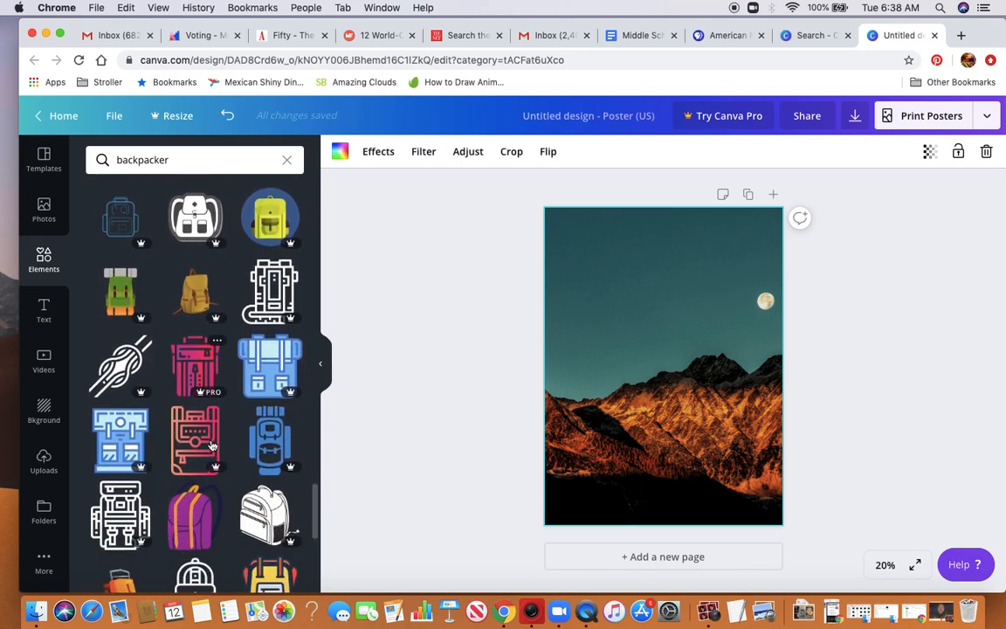
pyautogui.scroll(-4, 212, 445)
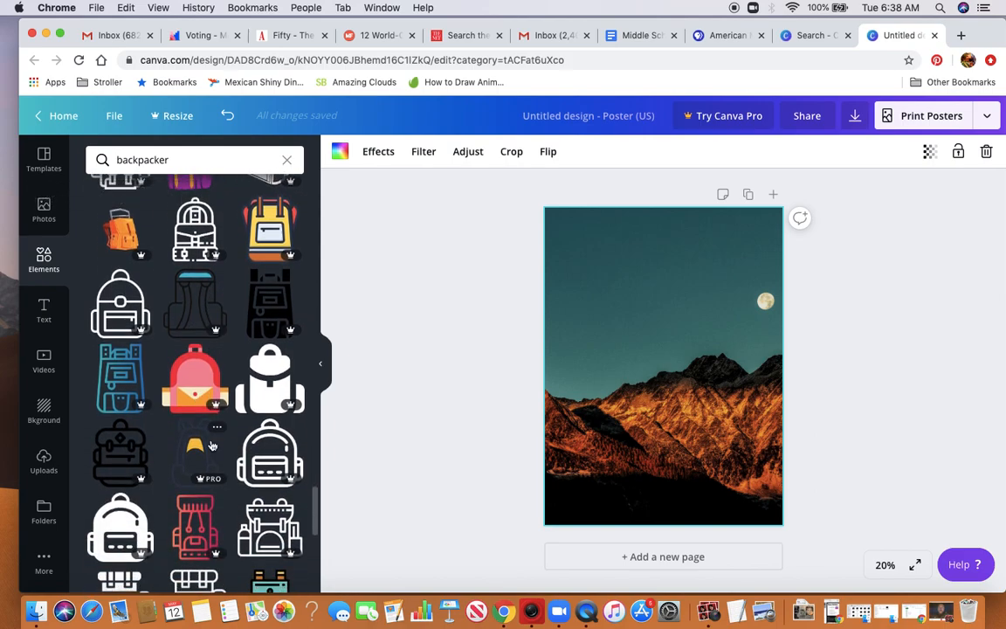
pyautogui.scroll(-6, 211, 446)
pyautogui.scroll(-7, 212, 445)
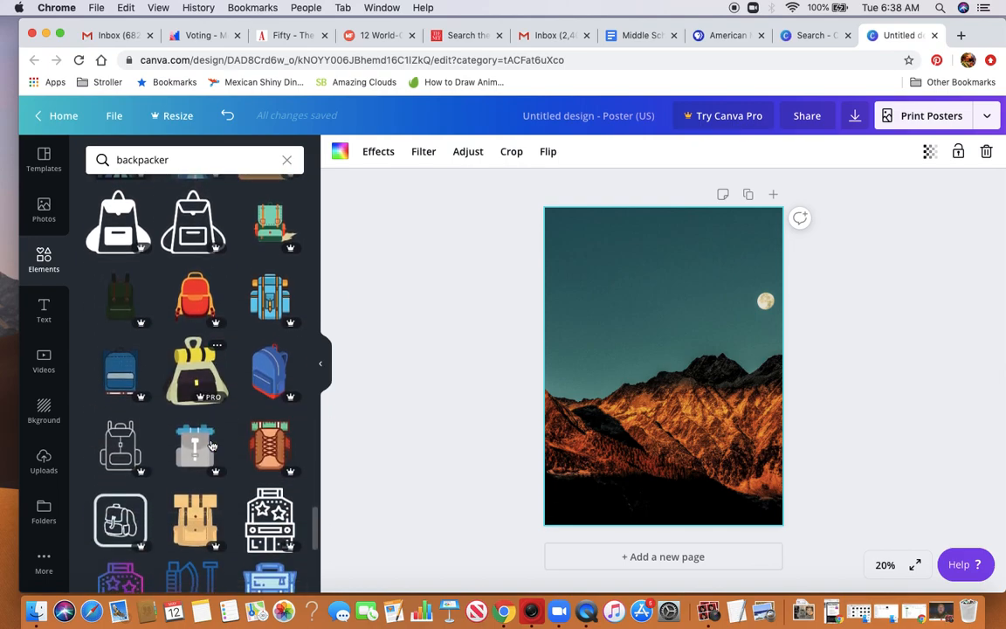
pyautogui.scroll(-8, 212, 446)
pyautogui.scroll(-7, 211, 446)
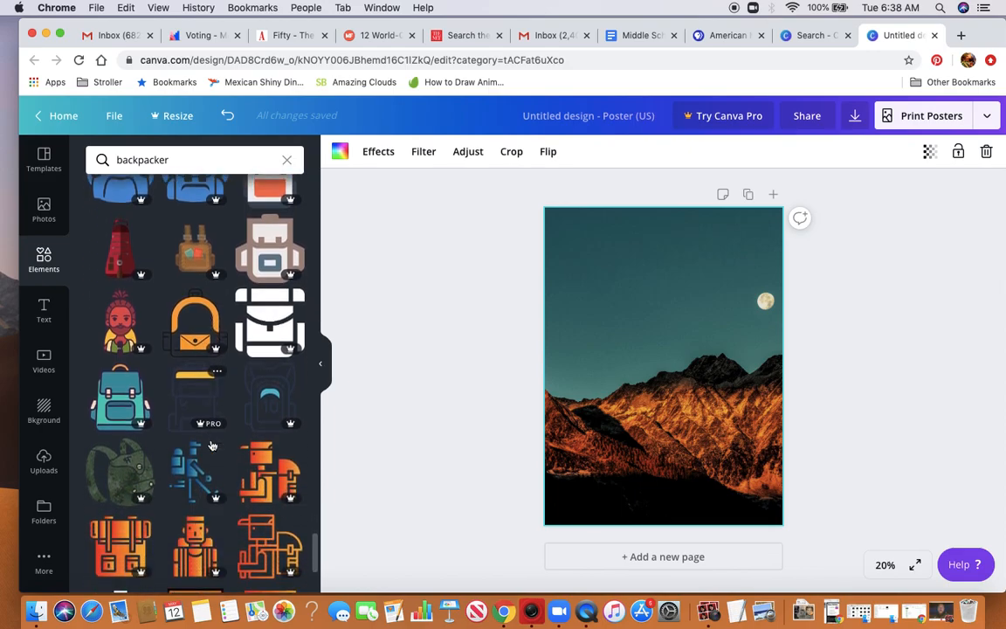
pyautogui.scroll(20, 212, 446)
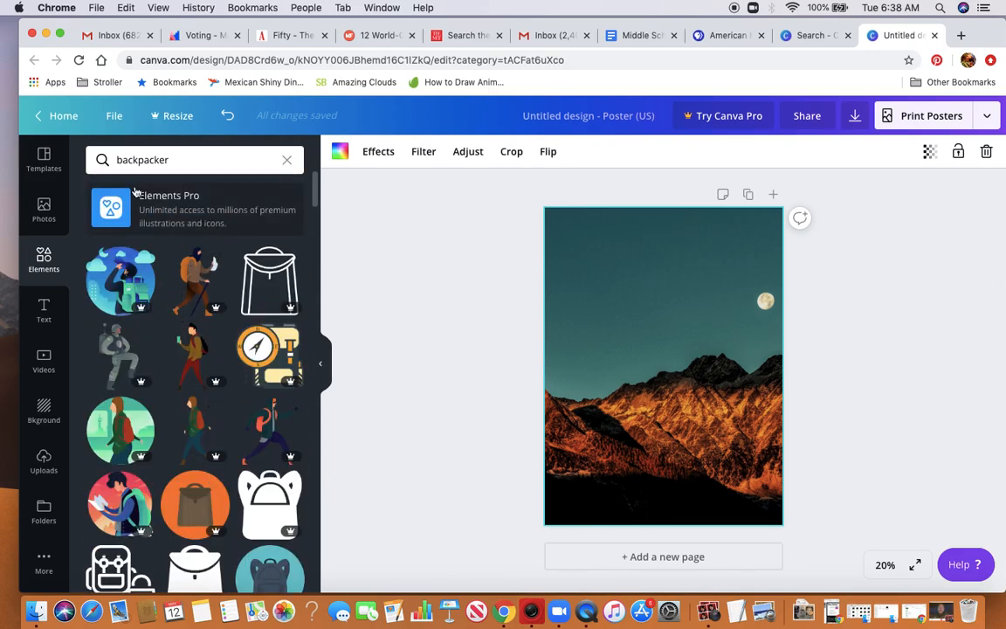
# Search the elements for "hiker" and look through the results for a figure that suits the poster
pyautogui.click(145, 161)
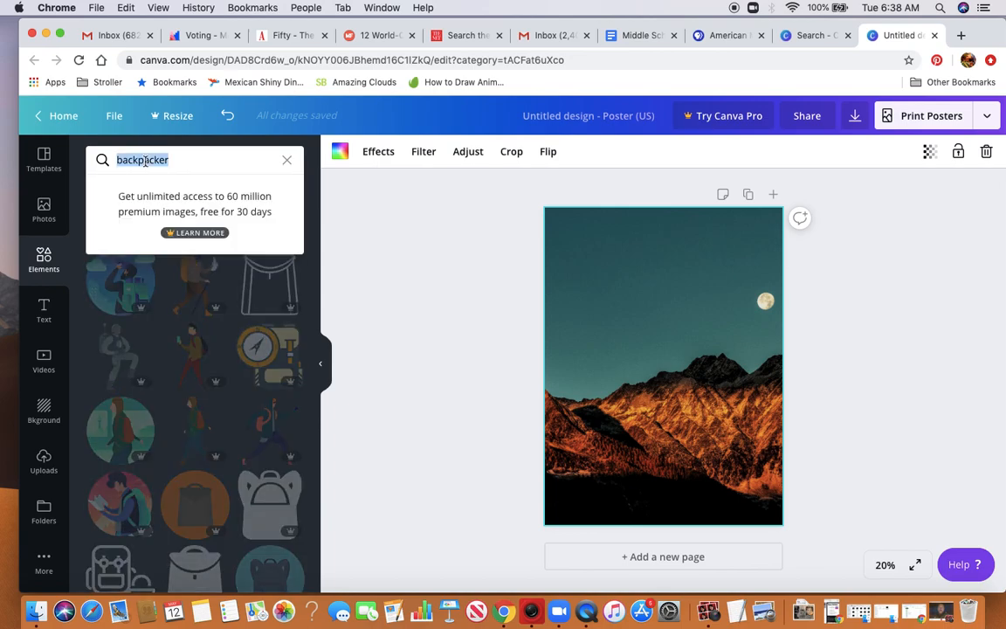
pyautogui.write('hike')
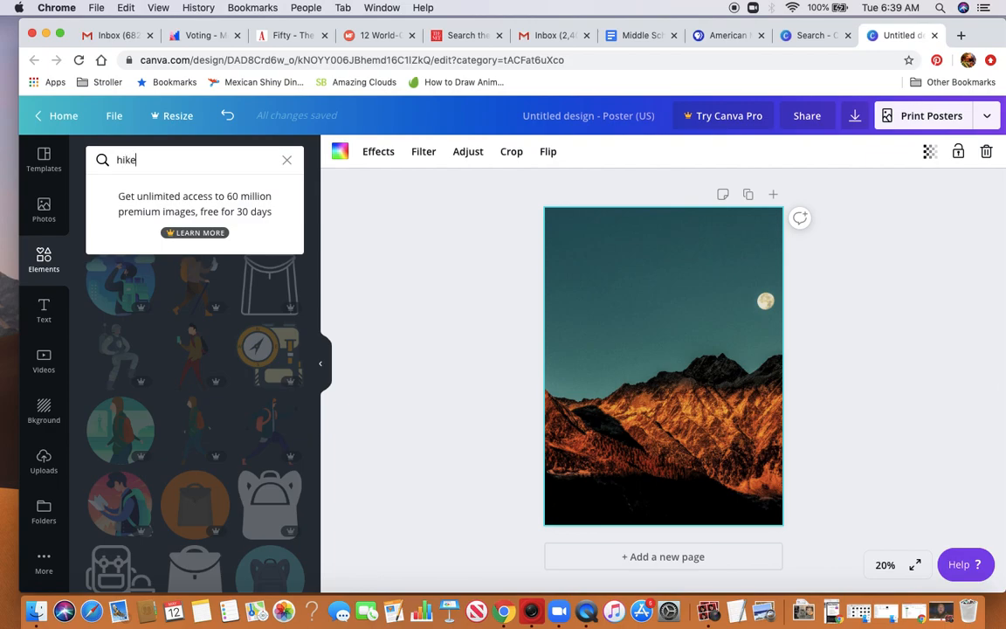
pyautogui.write('r')
pyautogui.press('Return')
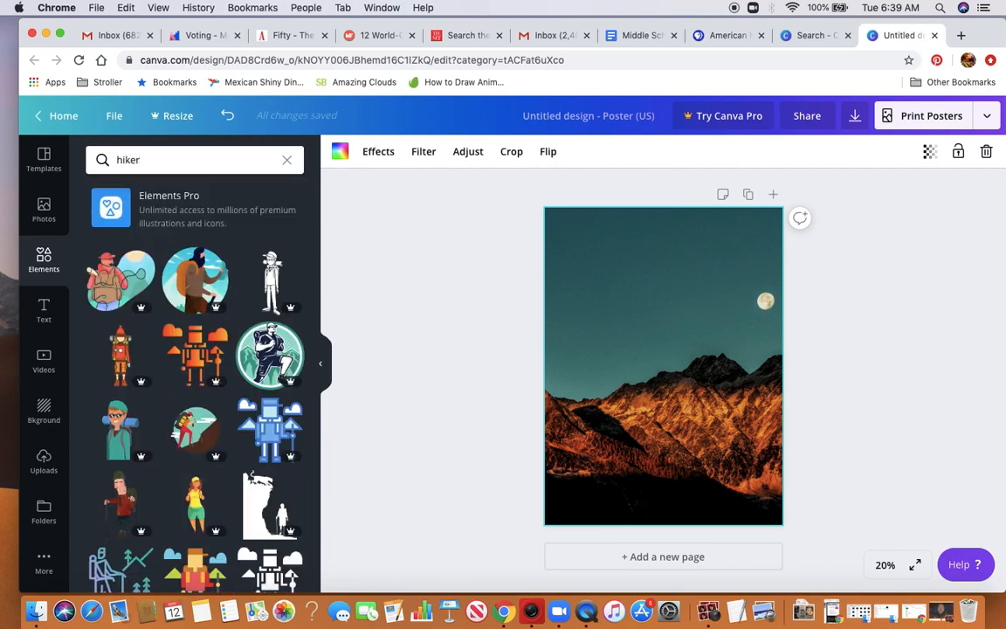
pyautogui.scroll(-5, 131, 341)
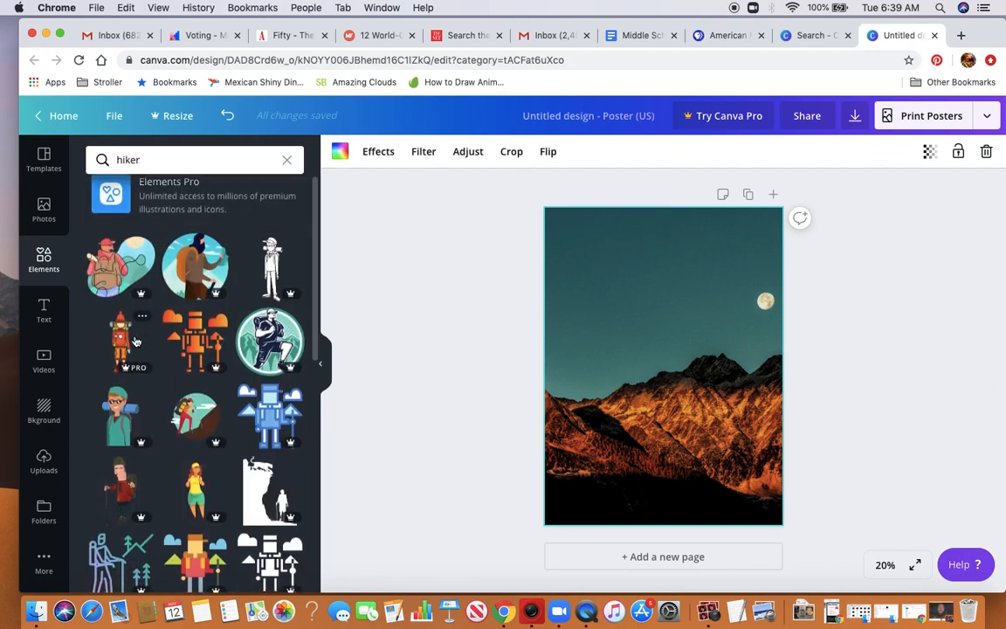
pyautogui.scroll(-7, 136, 341)
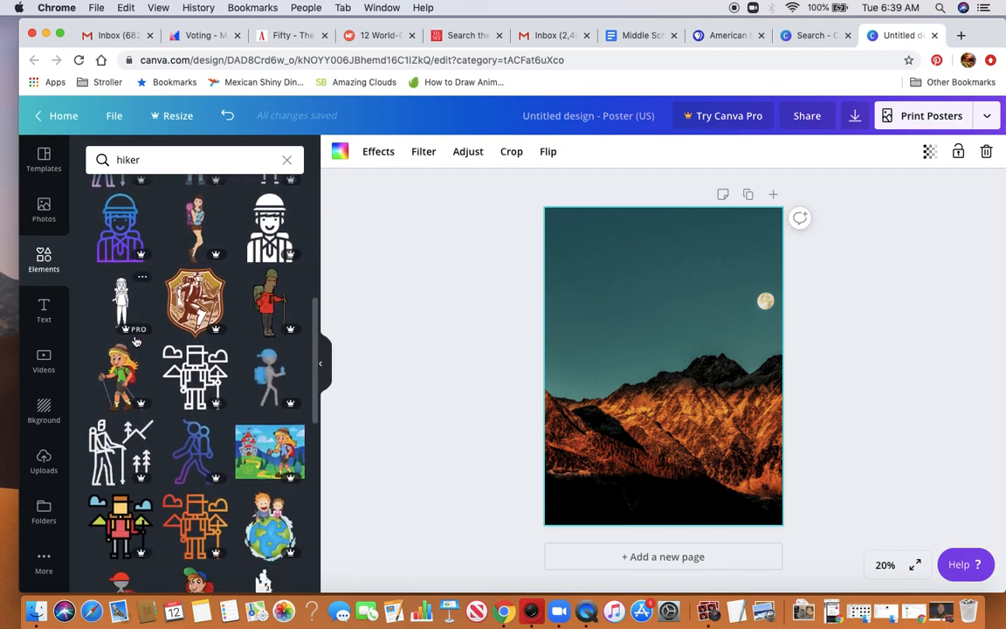
pyautogui.scroll(-6, 136, 341)
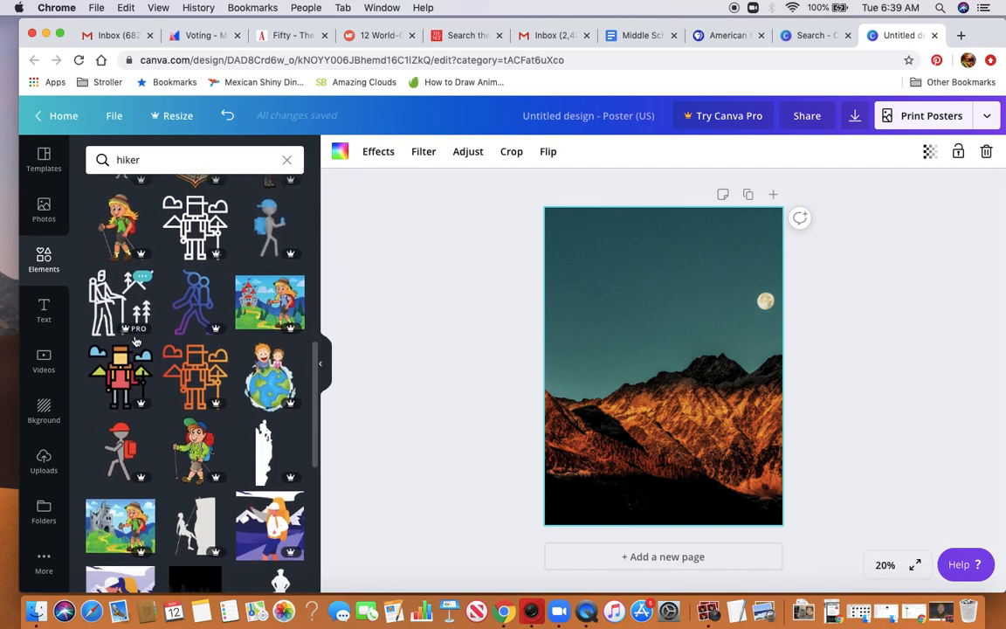
pyautogui.scroll(-6, 135, 340)
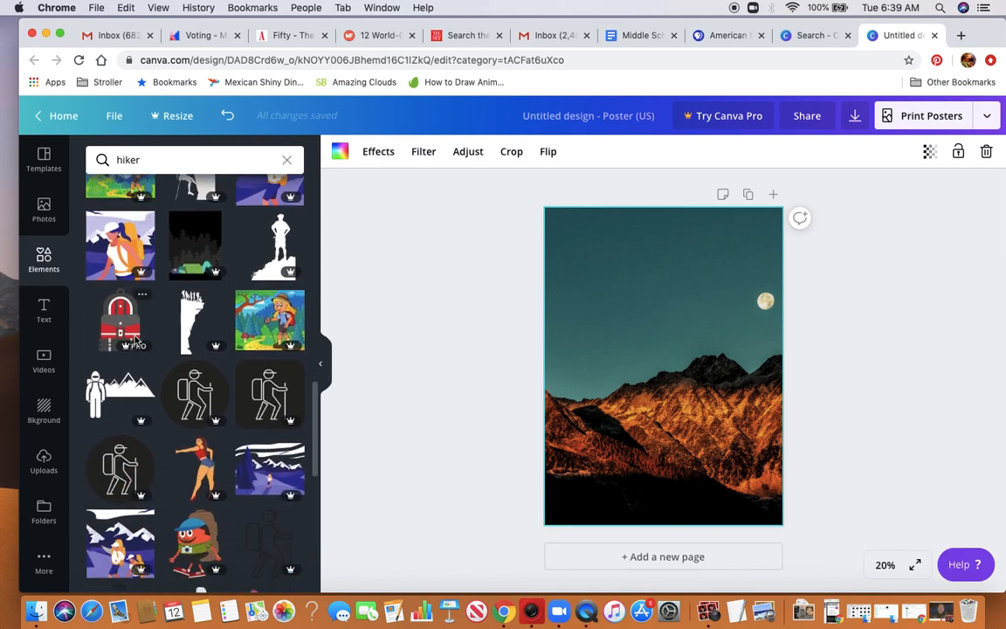
pyautogui.scroll(-7, 136, 341)
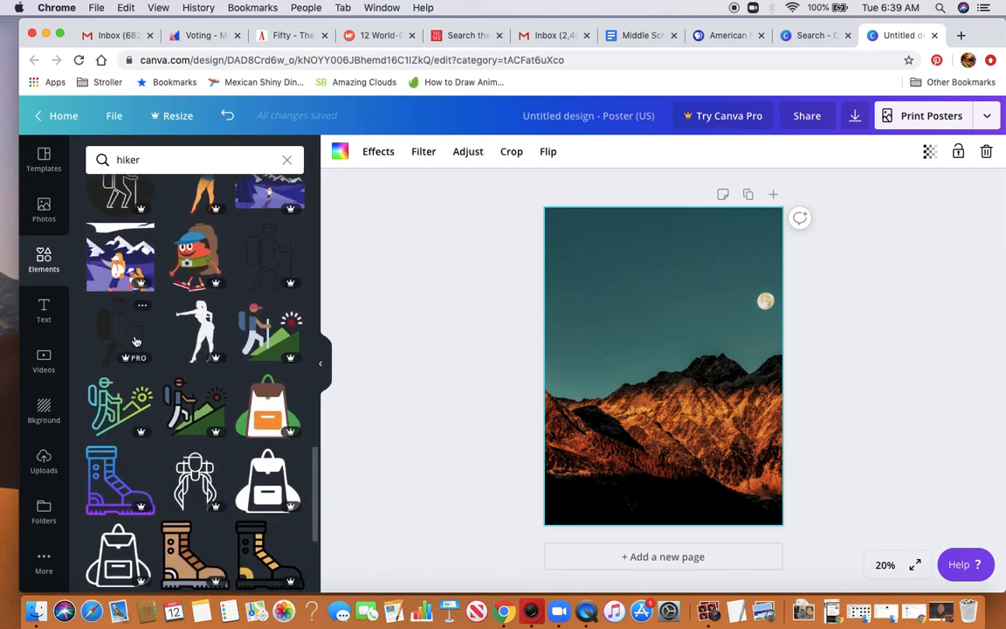
pyautogui.scroll(-11, 135, 341)
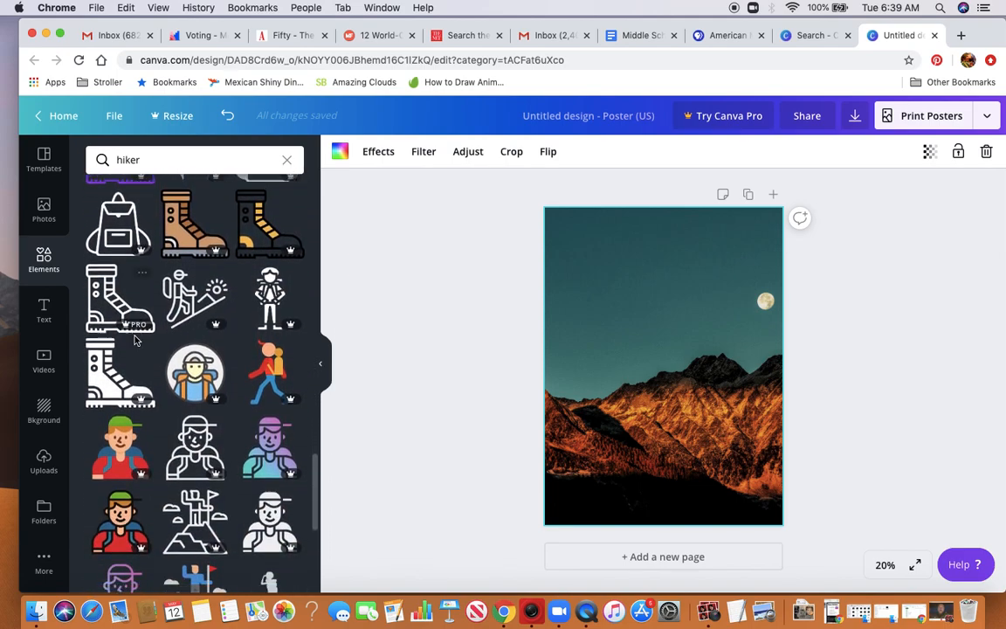
pyautogui.scroll(-6, 135, 341)
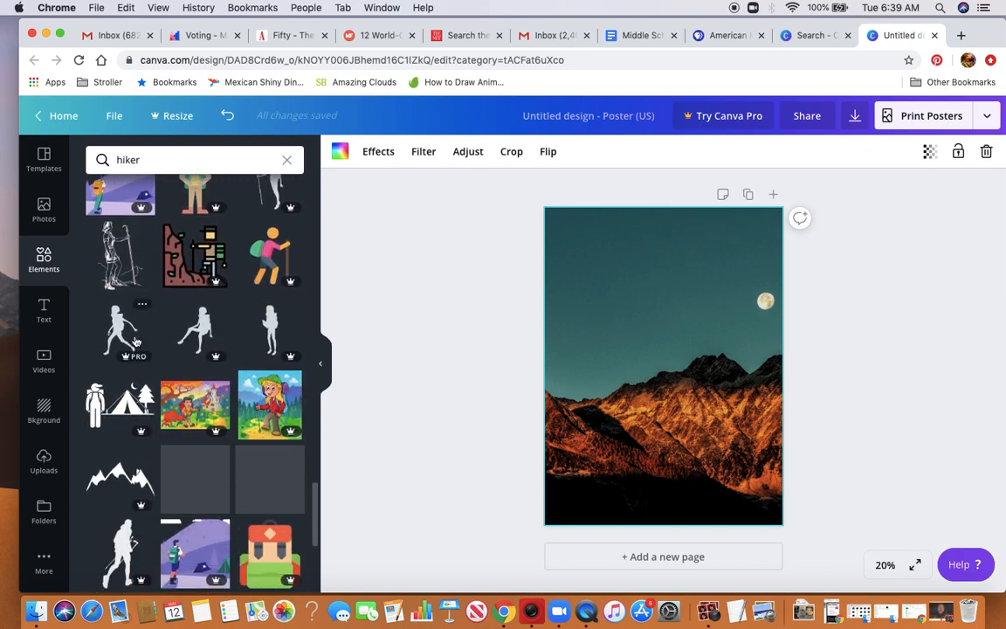
pyautogui.scroll(2, 135, 341)
pyautogui.scroll(20, 136, 341)
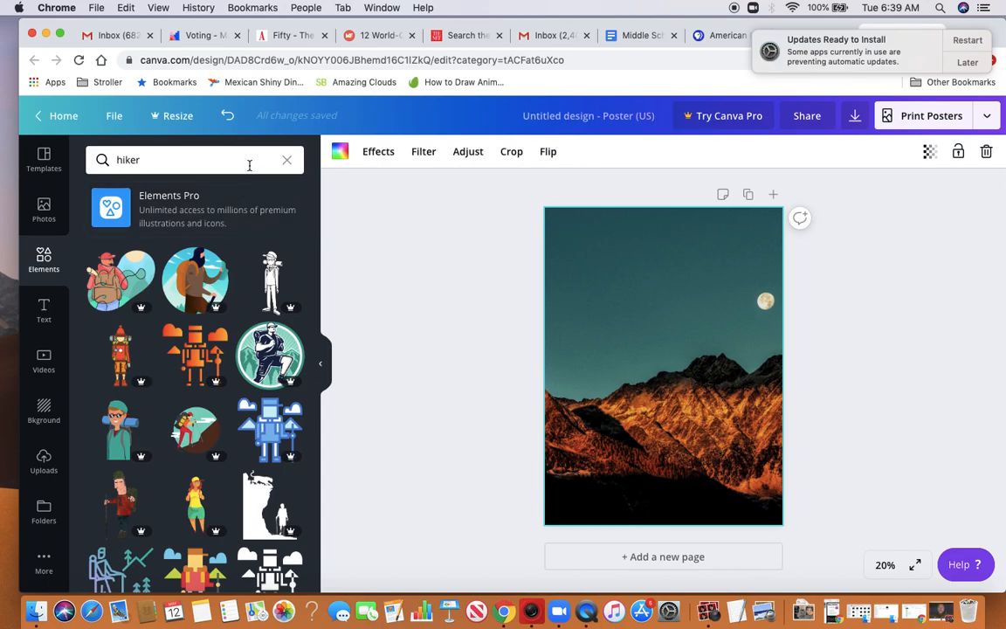
# Search the elements for "backpack" and look through the results for a free graphic
pyautogui.click(144, 160)
pyautogui.write('backpack')
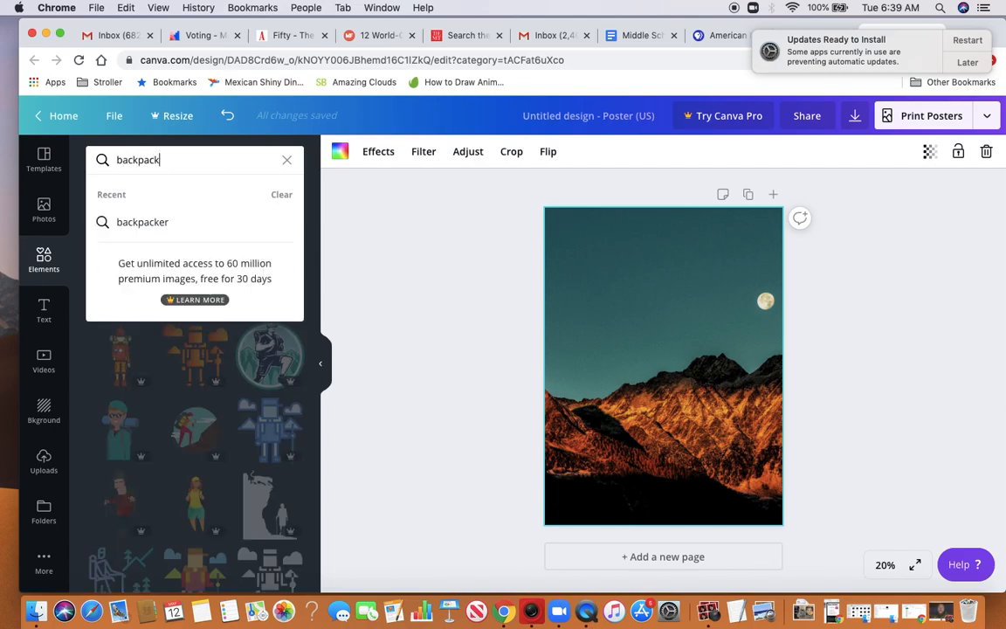
pyautogui.press('Return')
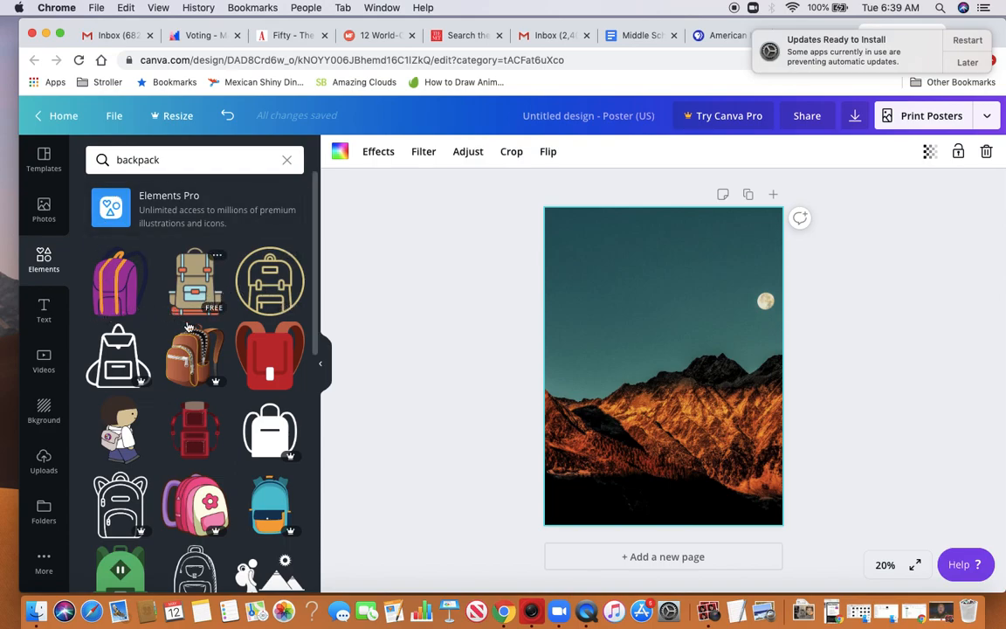
pyautogui.scroll(-3, 188, 328)
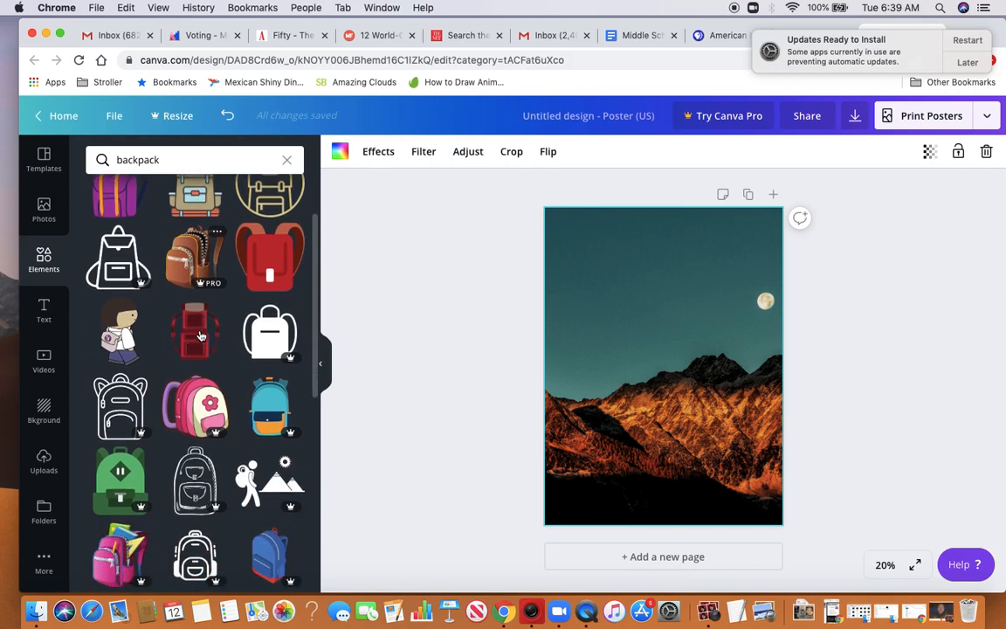
pyautogui.scroll(-1, 201, 336)
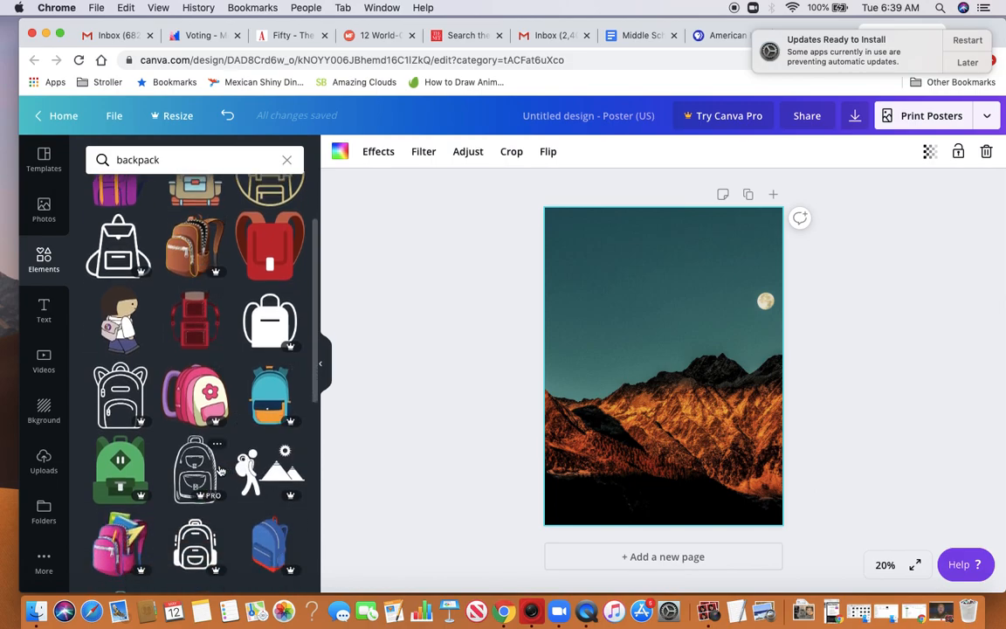
pyautogui.scroll(-6, 231, 470)
pyautogui.scroll(-15, 220, 471)
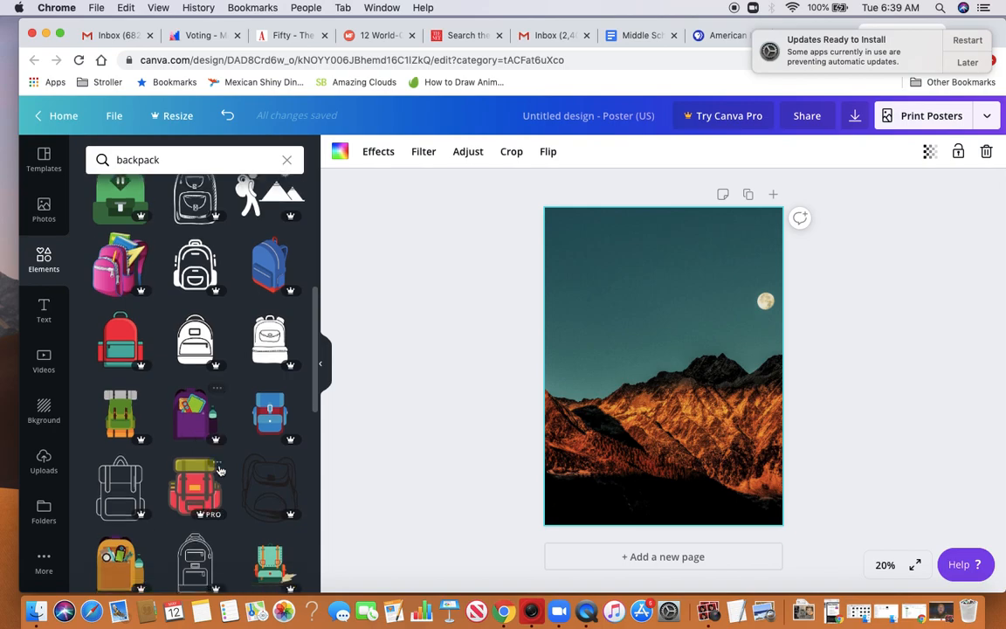
pyautogui.scroll(-8, 220, 471)
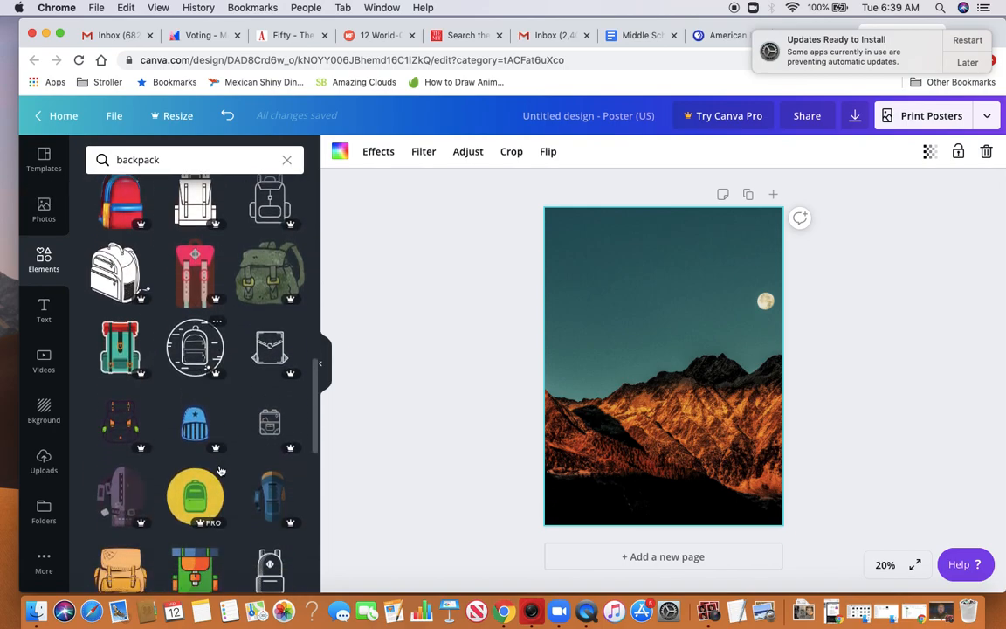
pyautogui.scroll(-6, 220, 471)
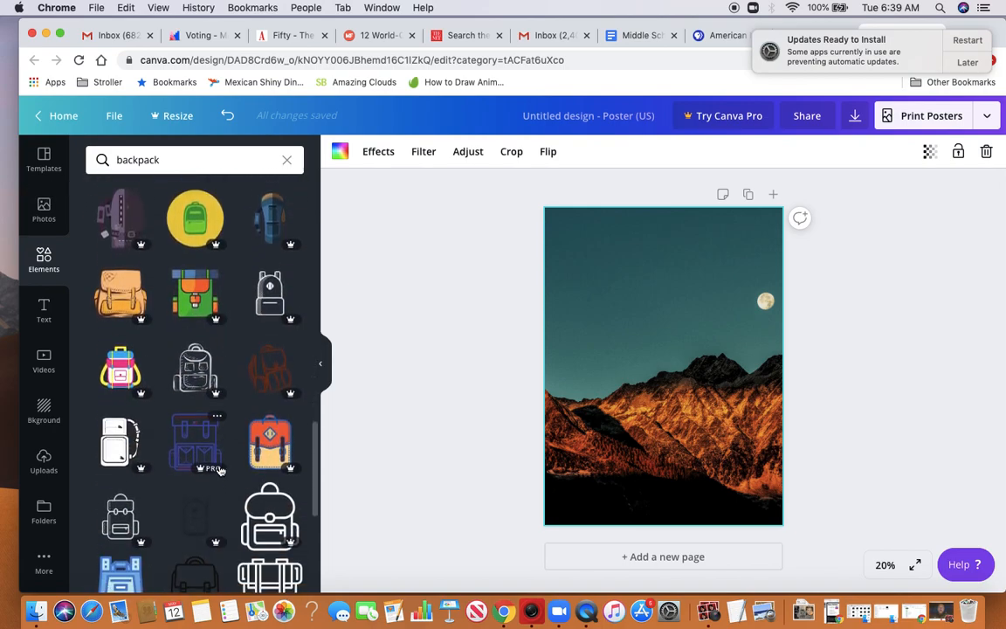
pyautogui.scroll(-8, 220, 470)
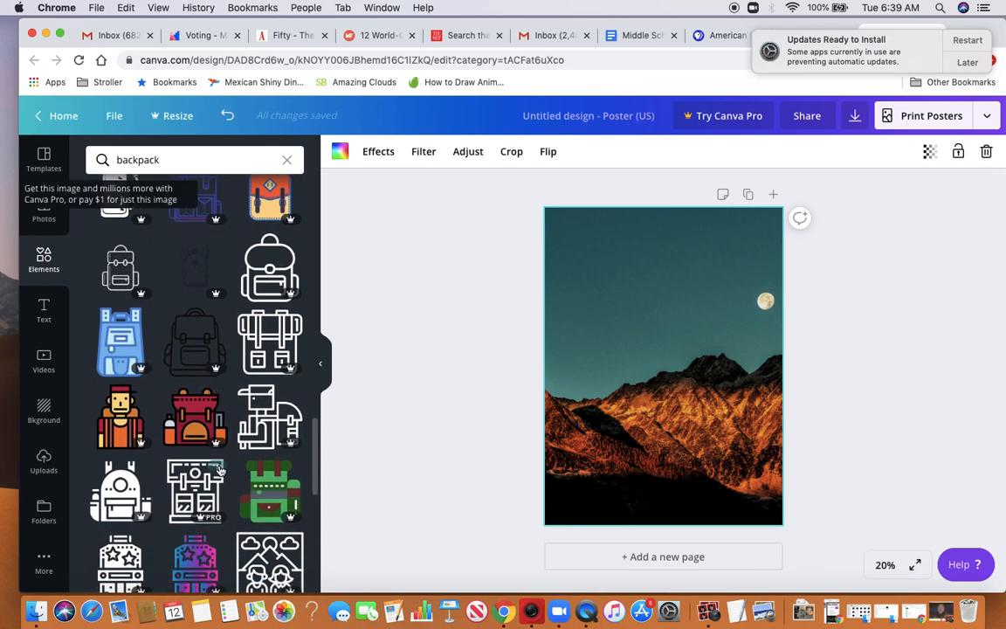
pyautogui.scroll(10, 220, 471)
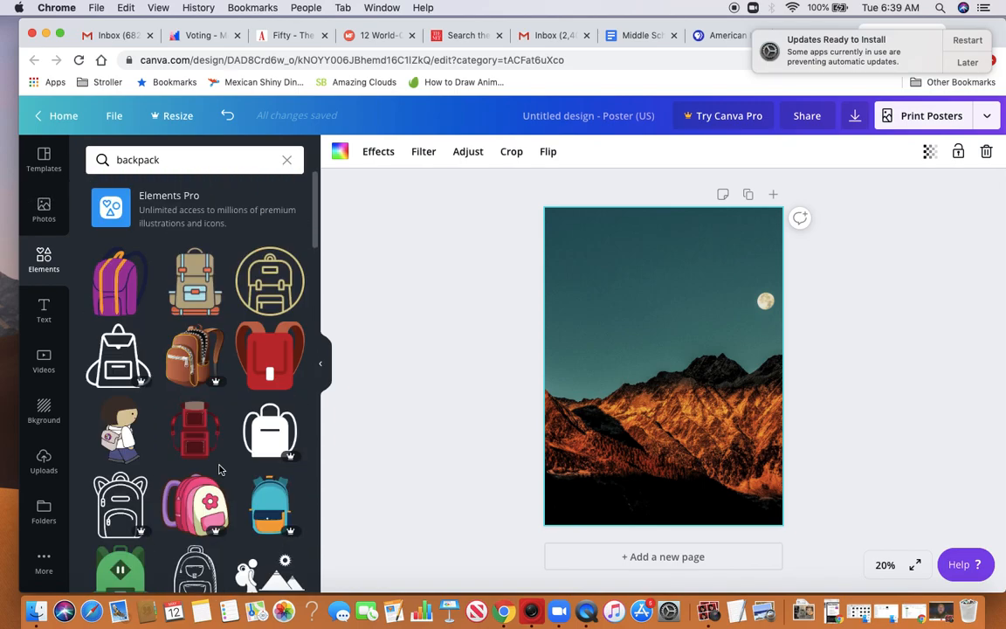
# Add the free tan backpack with orange buckles, shrink it to about half size and place it in the poster's lower-left corner
pyautogui.click(200, 287)
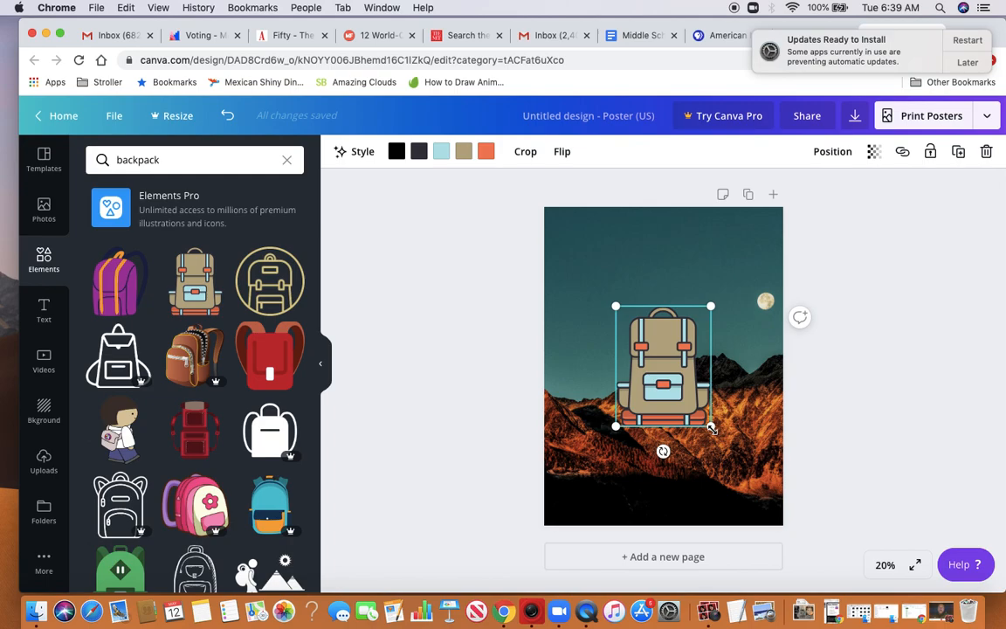
pyautogui.moveTo(712, 428); pyautogui.dragTo(657, 388)
pyautogui.moveTo(642, 347); pyautogui.dragTo(664, 374)
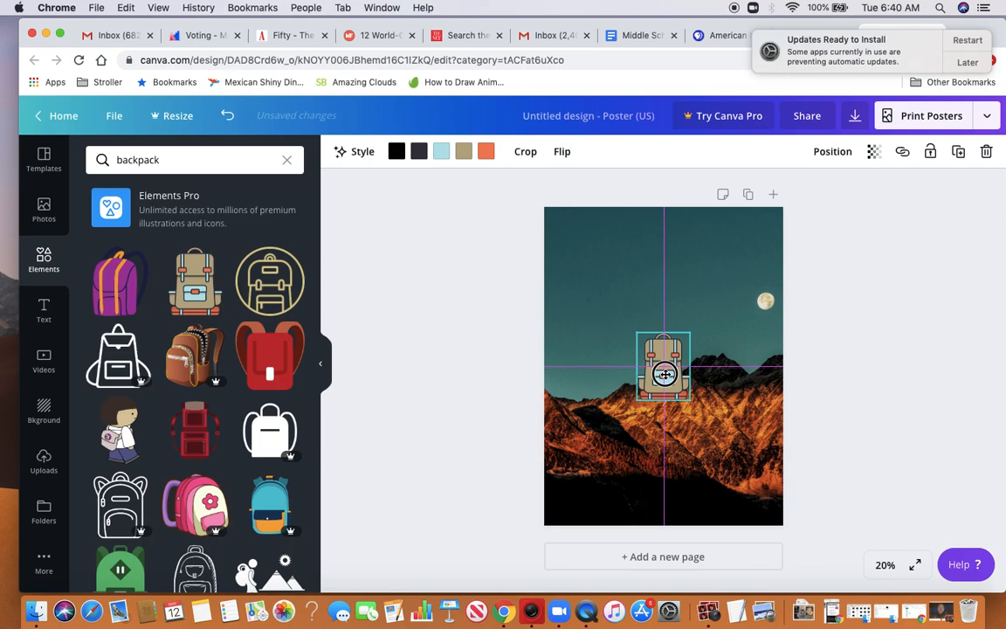
pyautogui.moveTo(665, 374); pyautogui.dragTo(598, 470)
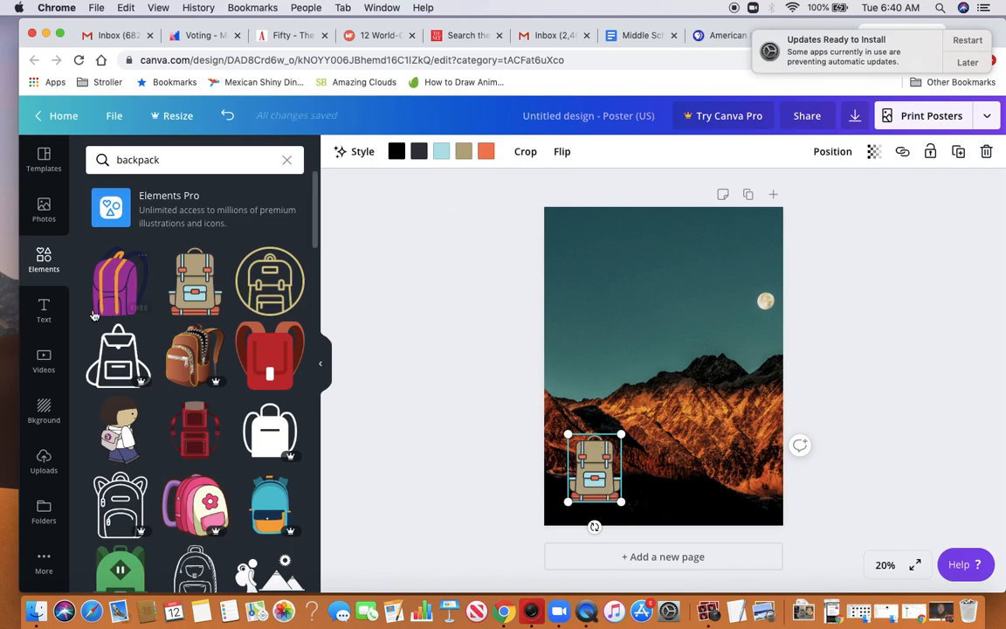
# Search the photos for "hiker" and add the free photo of backpackers climbing a rocky slope to the poster
pyautogui.click(45, 210)
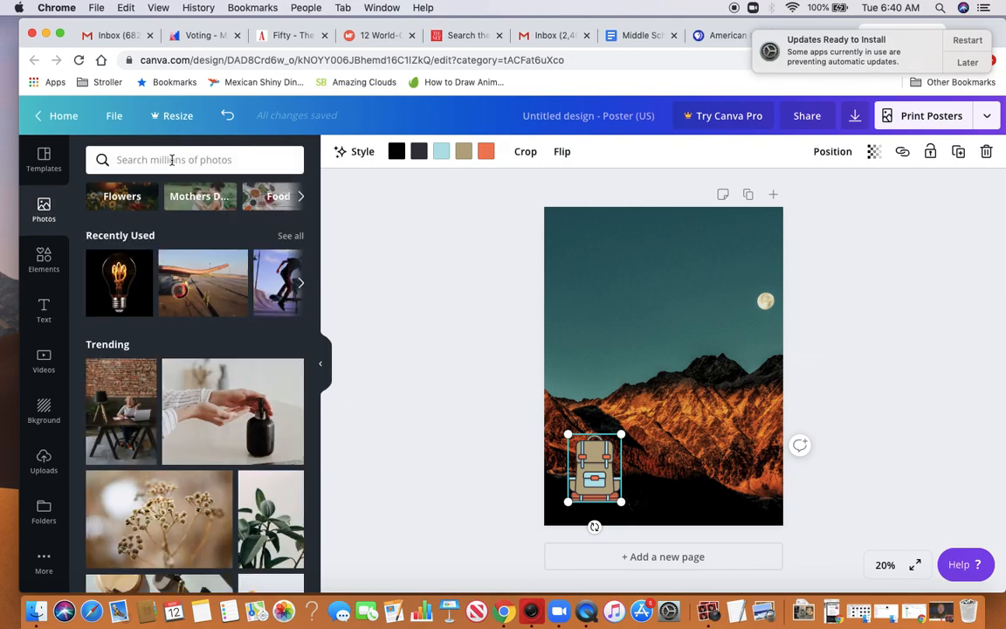
pyautogui.click(172, 160)
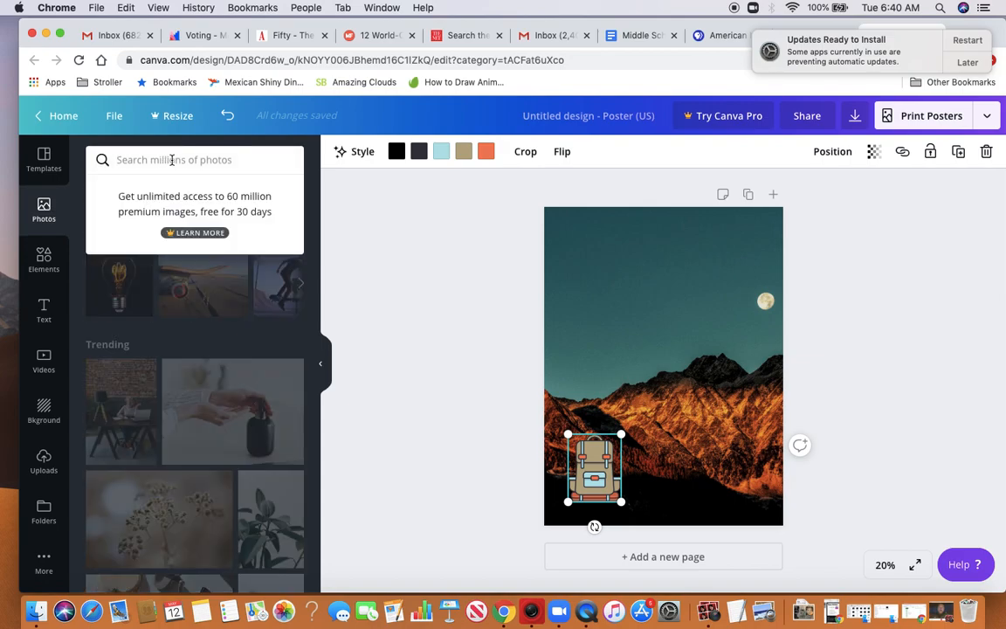
pyautogui.write('hiker')
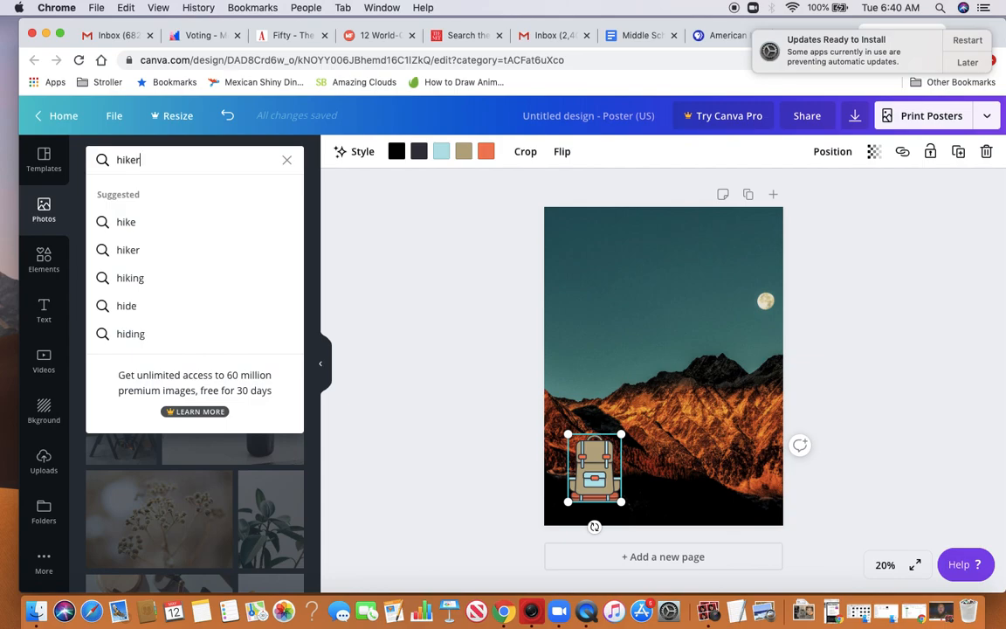
pyautogui.press('Return')
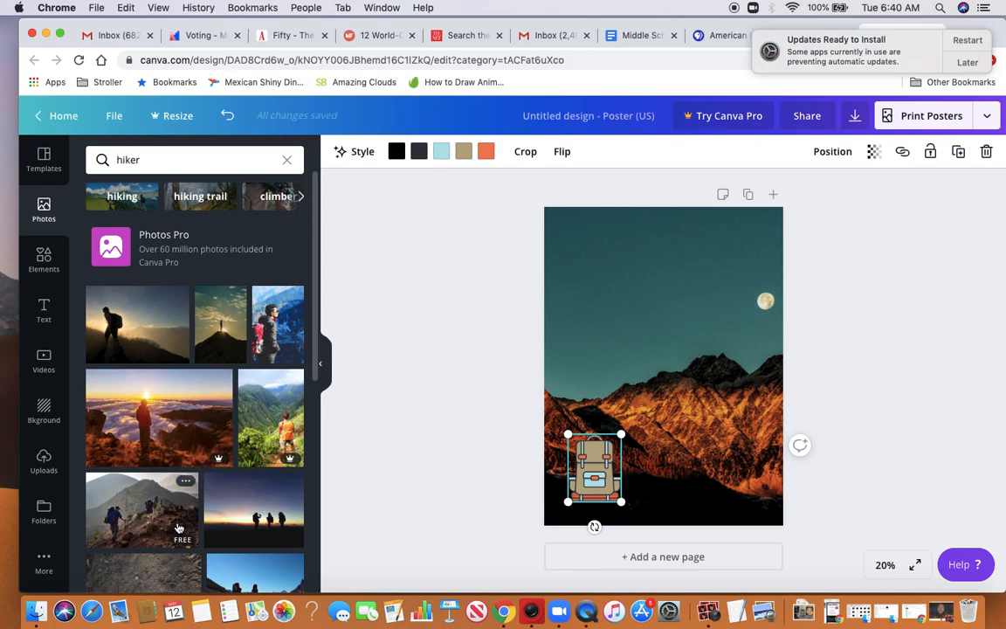
pyautogui.scroll(-5, 188, 524)
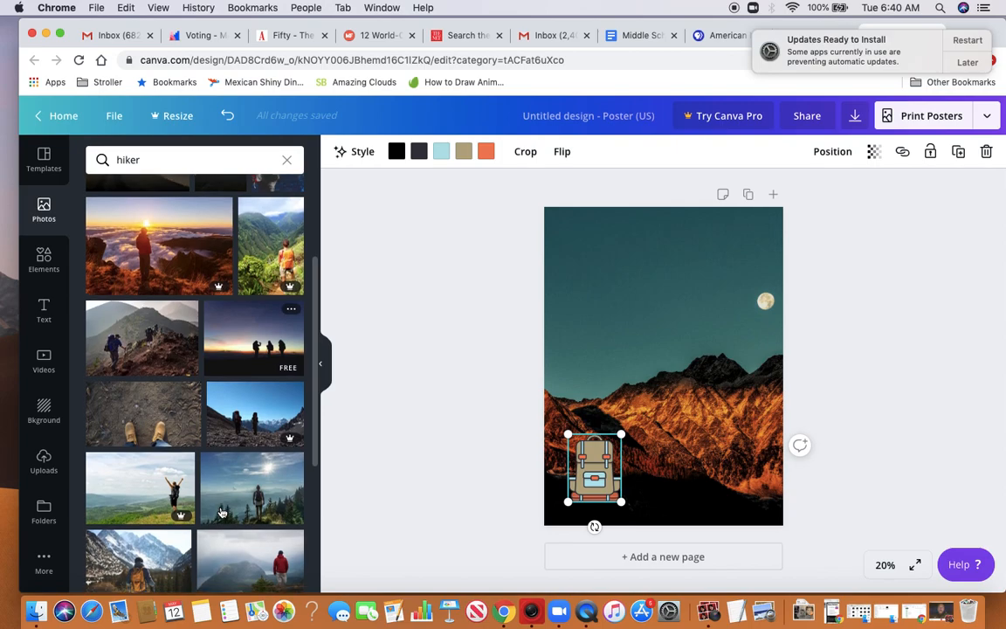
pyautogui.scroll(5, 218, 516)
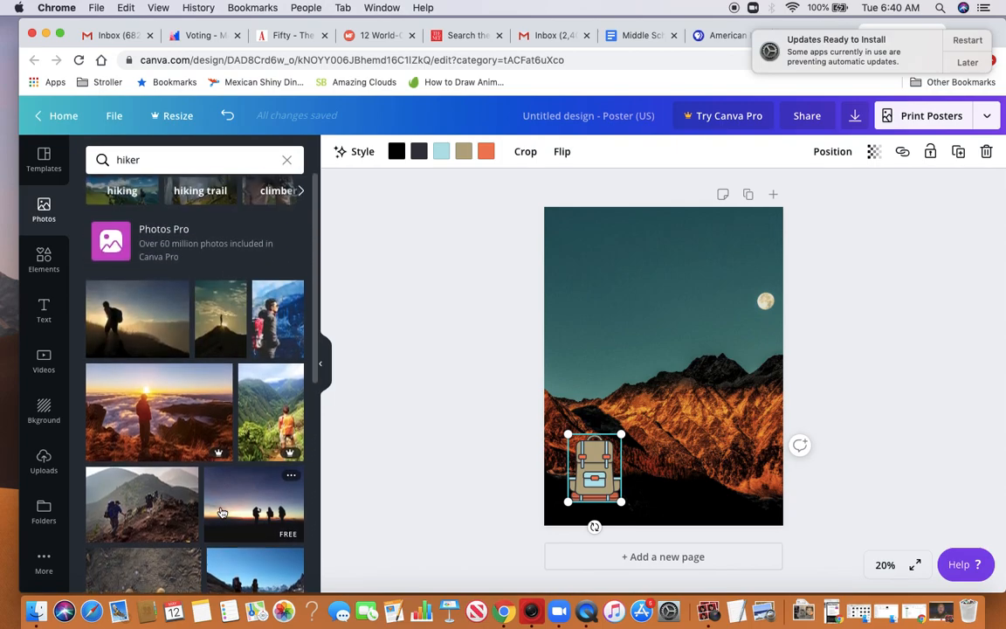
pyautogui.click(160, 515)
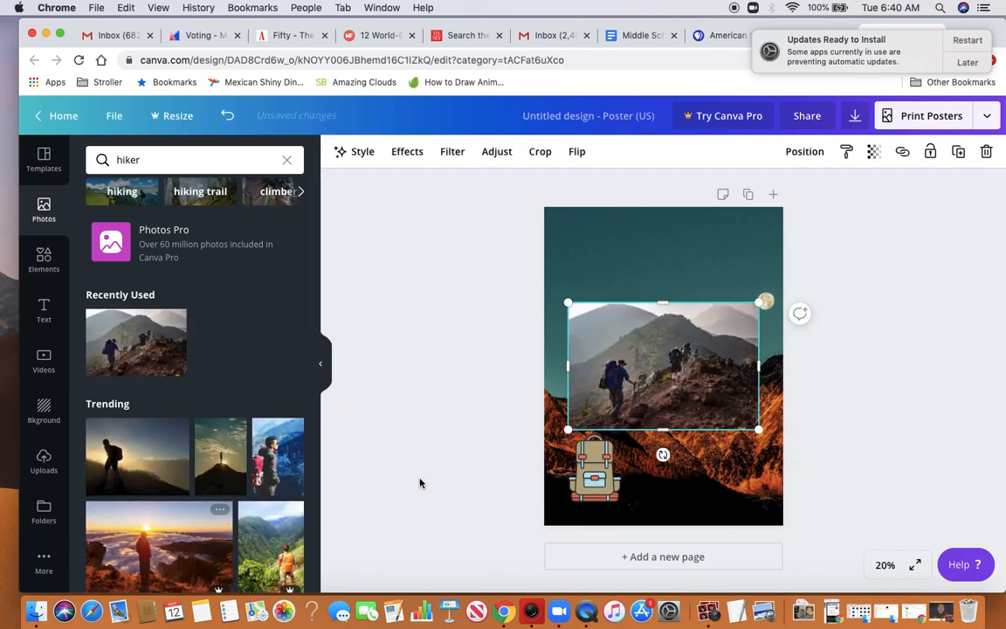
# Shrink the hiker photo to a bit over half its size and place it over the mountains on the poster's right side
pyautogui.moveTo(759, 430); pyautogui.dragTo(677, 387)
pyautogui.moveTo(633, 345); pyautogui.dragTo(716, 406)
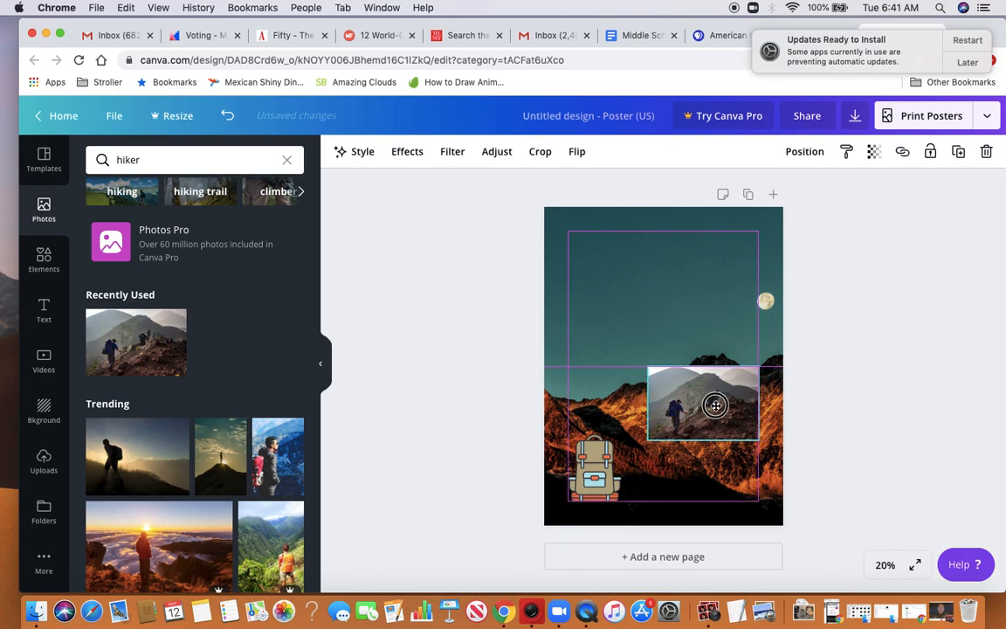
pyautogui.moveTo(715, 405); pyautogui.dragTo(715, 407)
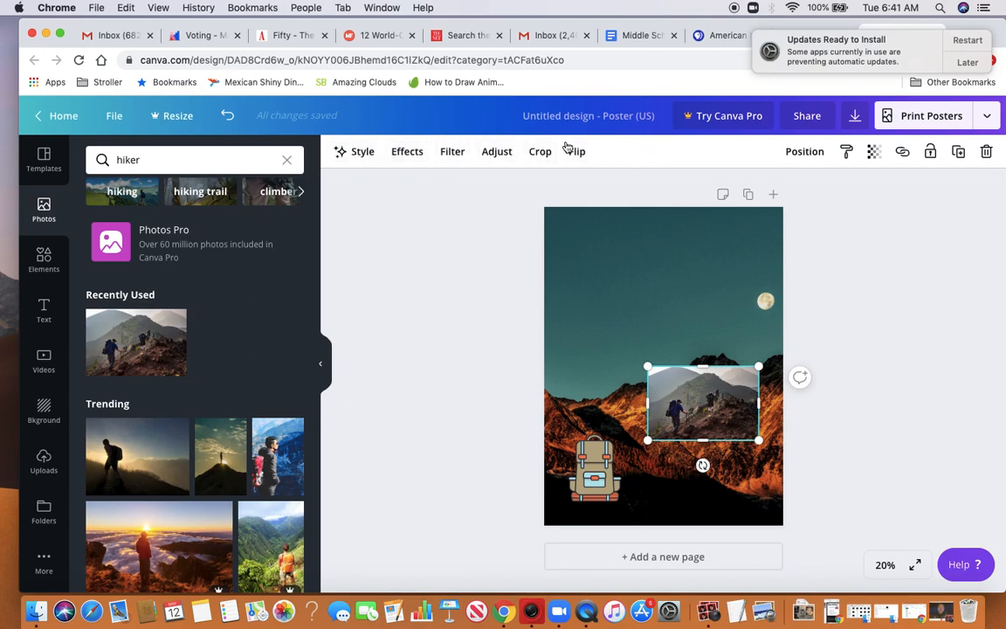
# Set the hiker photo's transparency to 63 so it blends into the mountain background
pyautogui.click(875, 153)
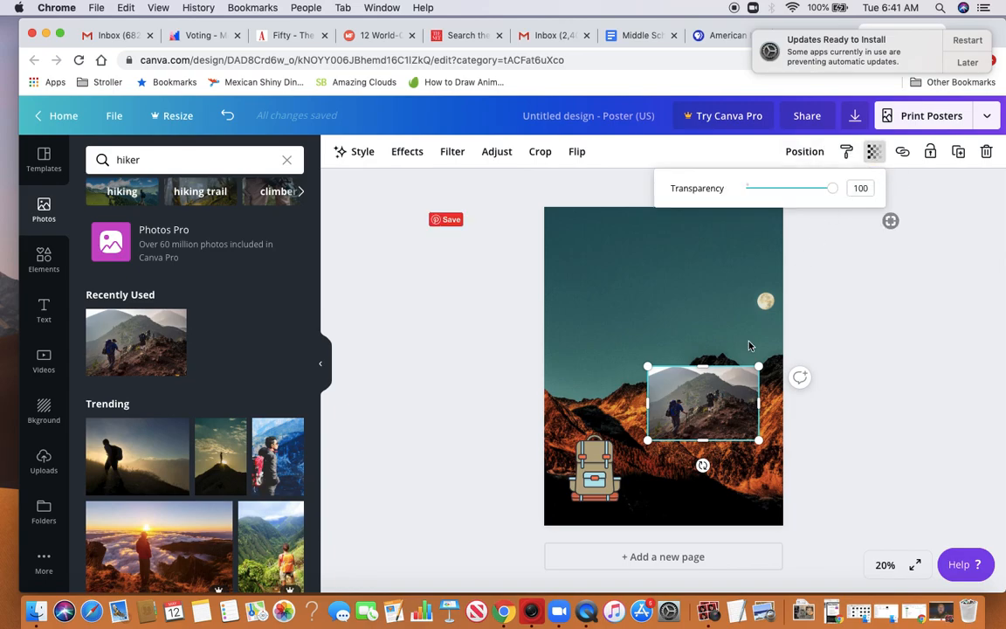
pyautogui.moveTo(832, 194); pyautogui.dragTo(803, 194)
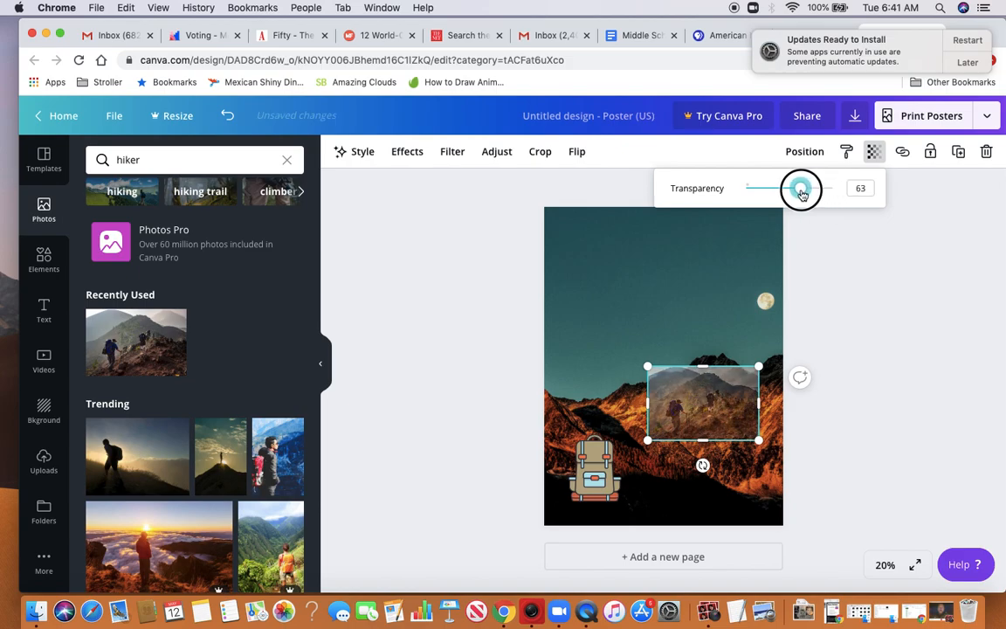
pyautogui.moveTo(802, 194); pyautogui.dragTo(802, 194)
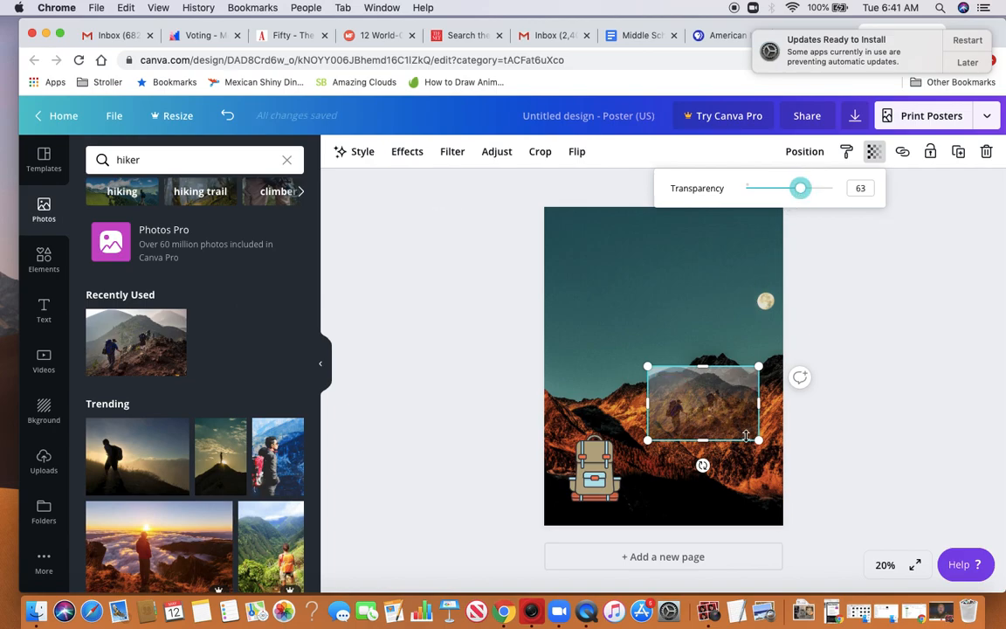
# Examine the effects, filters, adjustment settings and crop mode available for the semi-transparent hiker photo
pyautogui.click(851, 273)
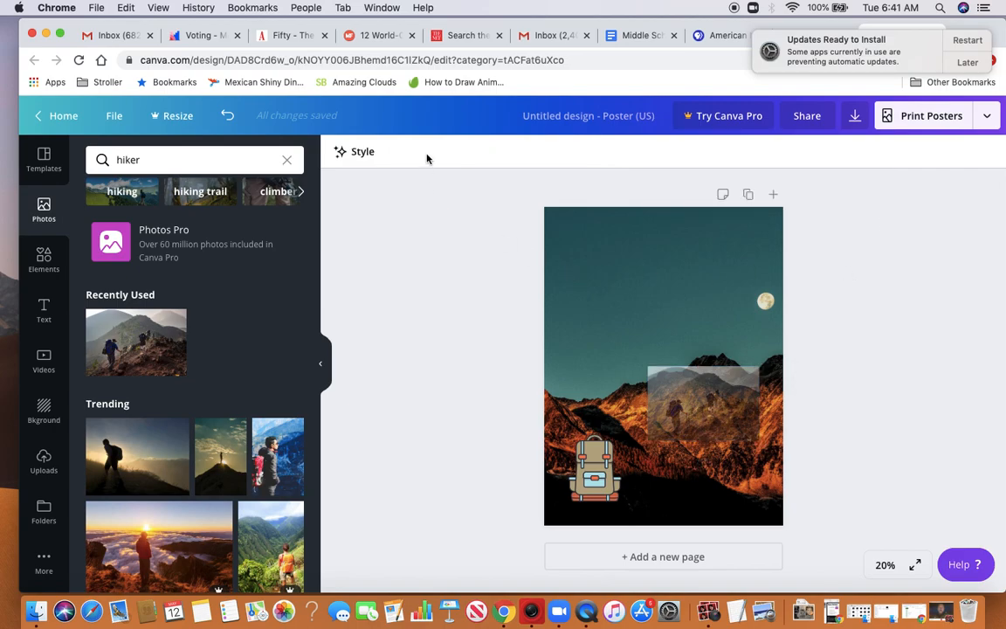
pyautogui.click(692, 396)
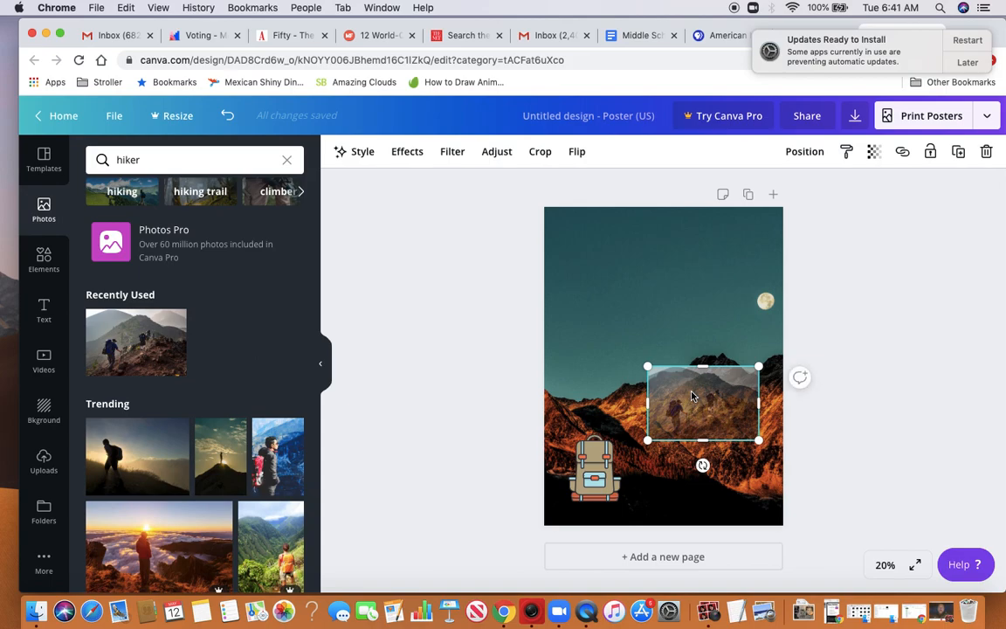
pyautogui.click(408, 152)
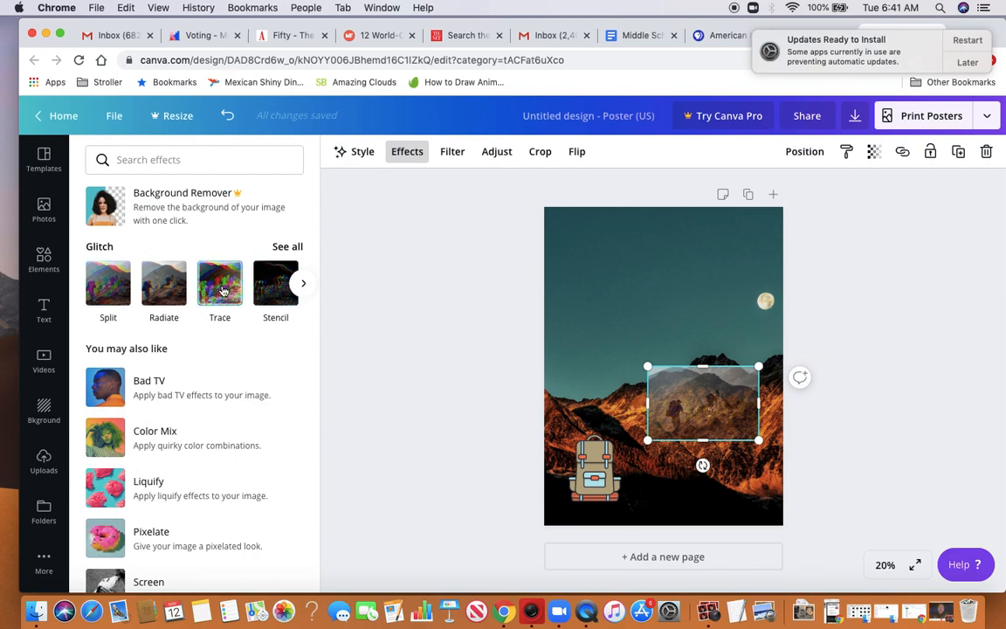
pyautogui.scroll(-3, 187, 357)
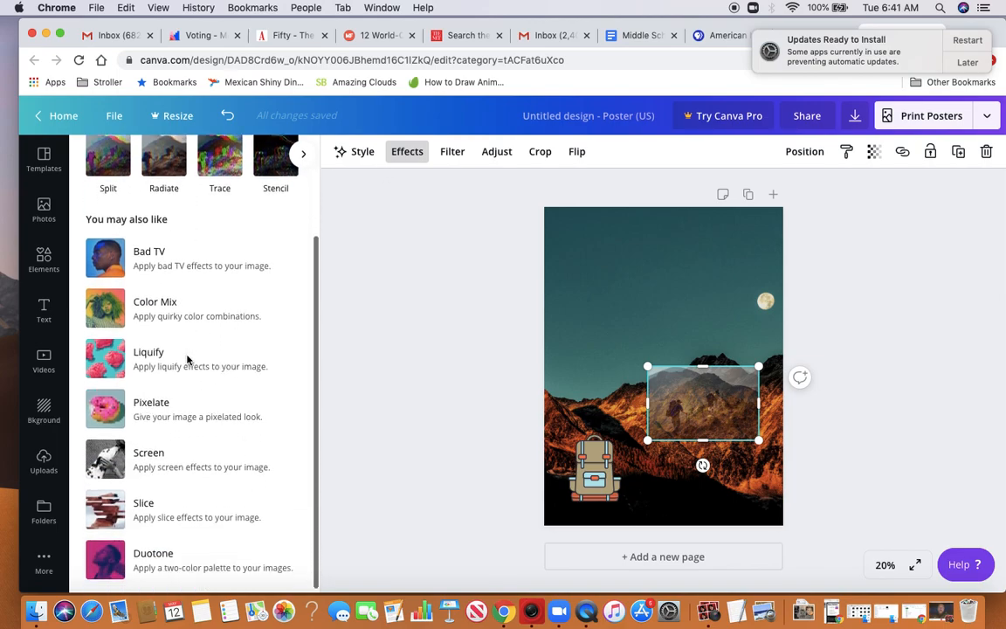
pyautogui.scroll(5, 187, 358)
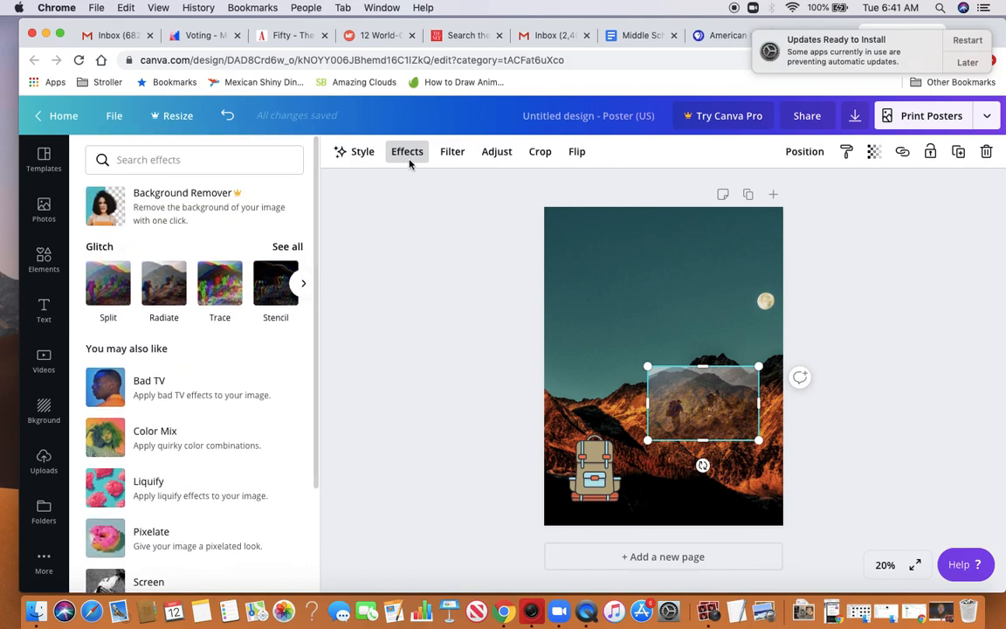
pyautogui.click(452, 152)
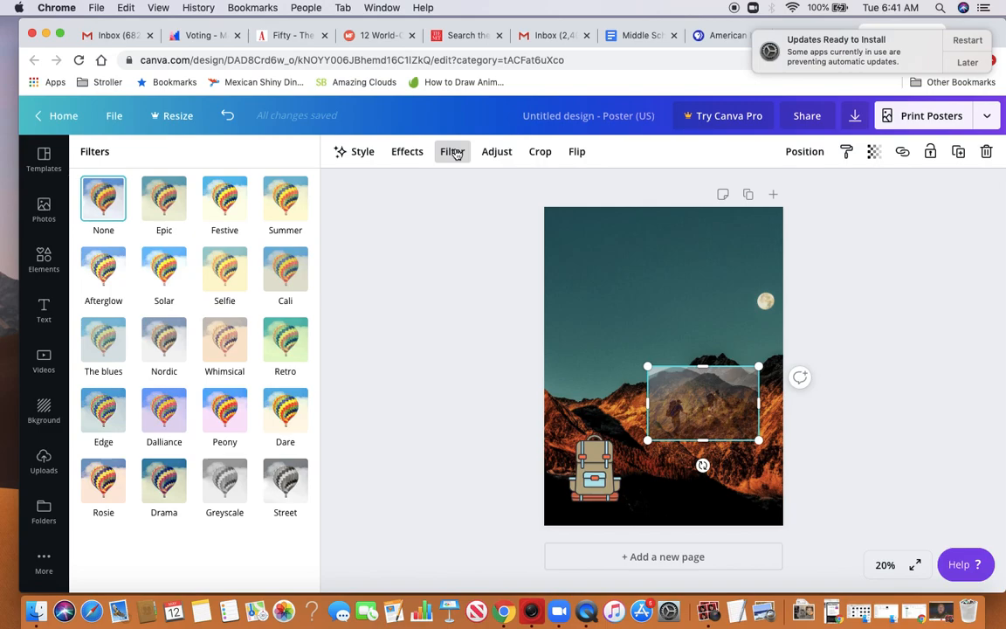
pyautogui.click(497, 153)
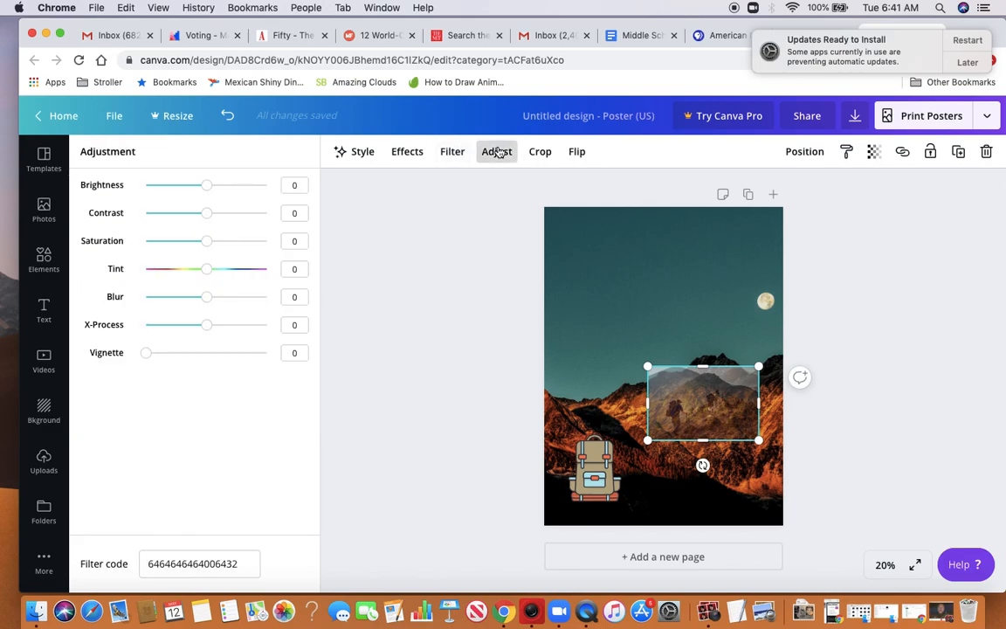
pyautogui.click(540, 152)
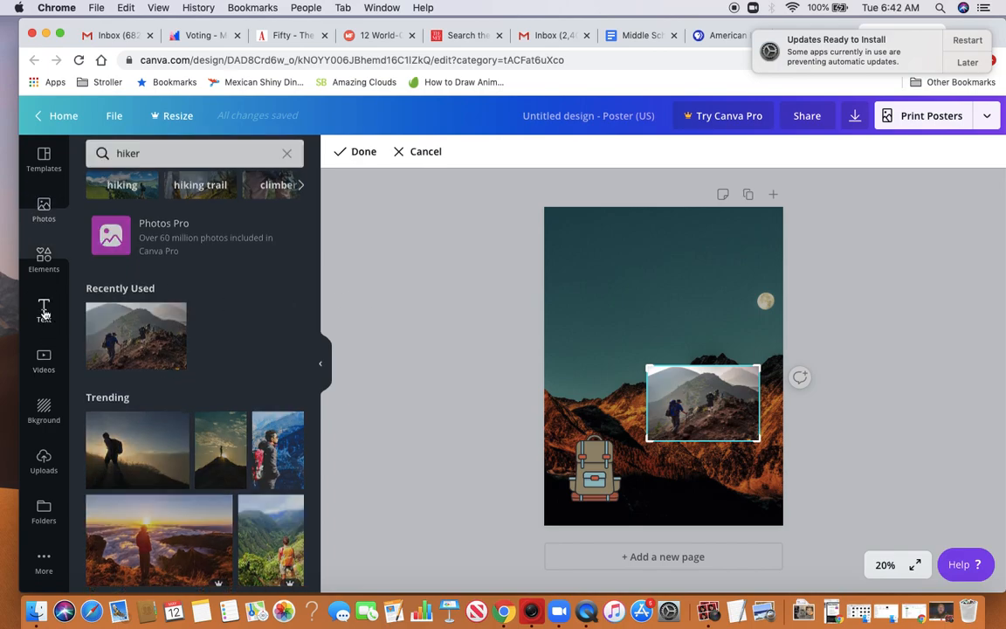
# Add the free "Cheers to the new year" font combination and enlarge it across most of the poster's width in the sky area
pyautogui.click(43, 313)
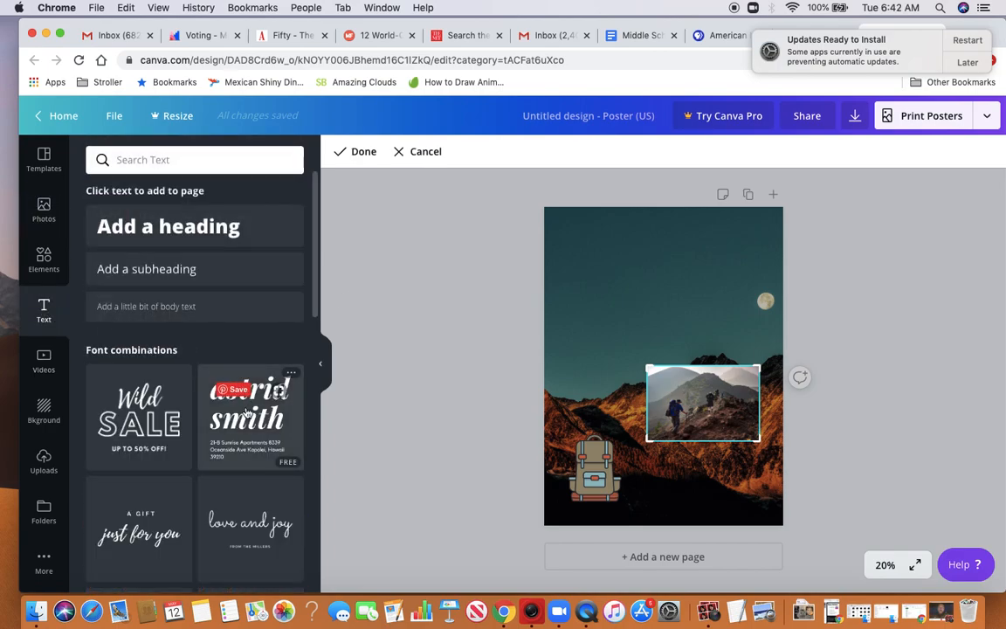
pyautogui.scroll(-3, 216, 437)
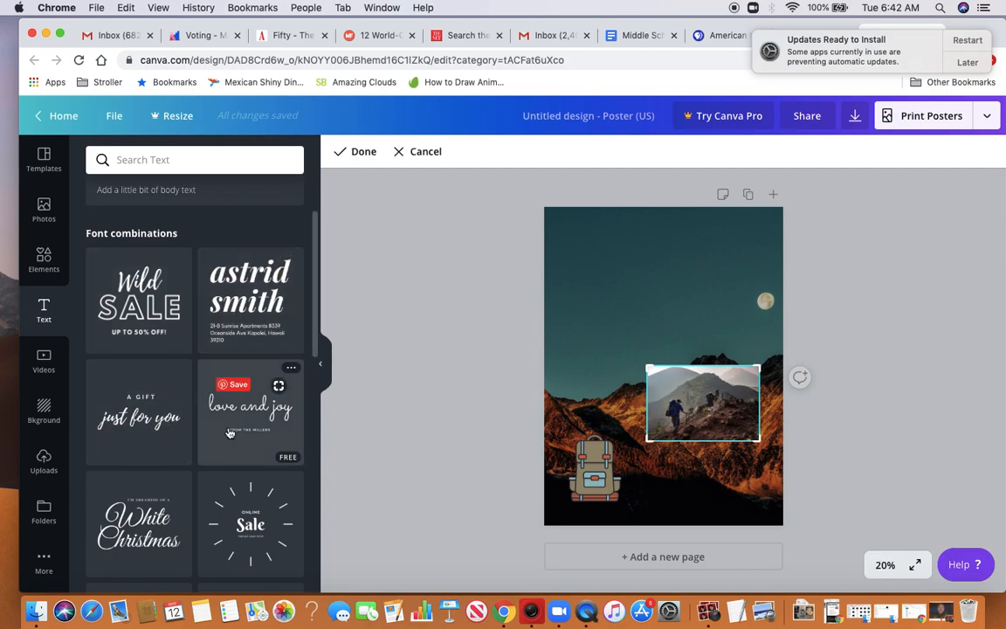
pyautogui.scroll(-3, 230, 432)
pyautogui.scroll(-2, 229, 433)
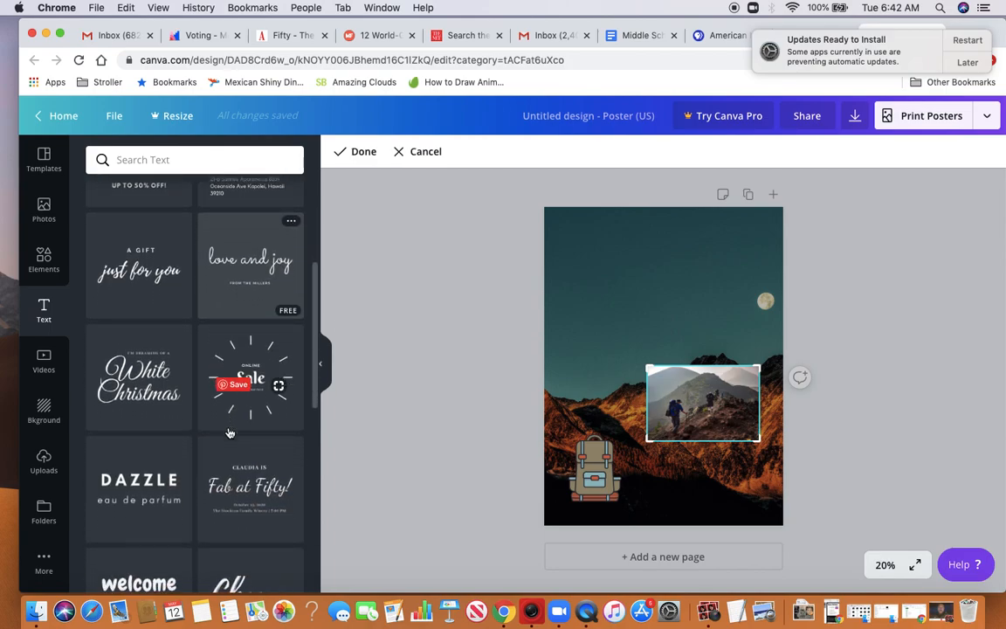
pyautogui.scroll(-2, 230, 433)
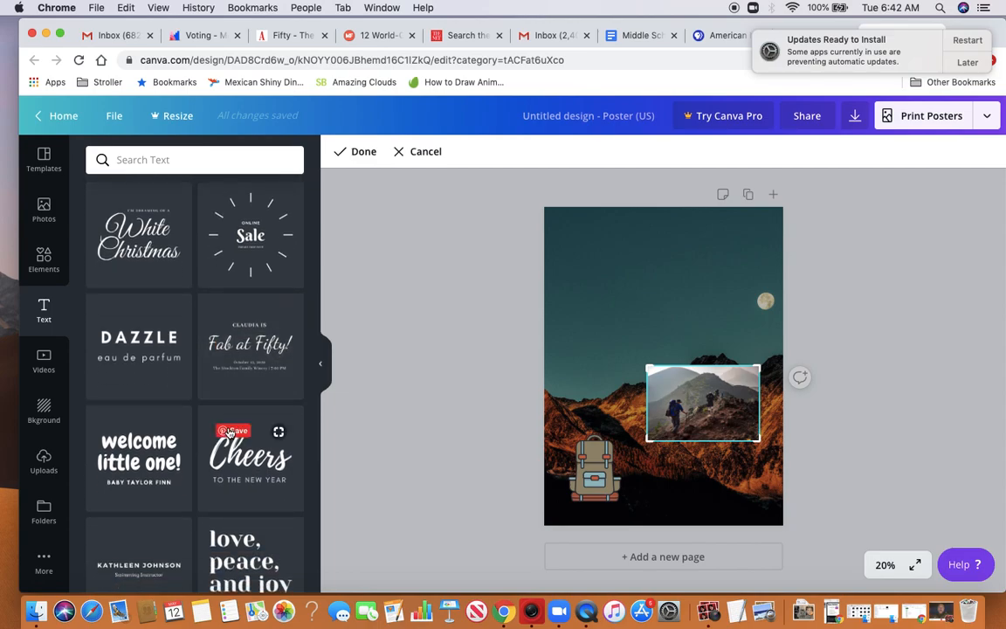
pyautogui.scroll(-5, 150, 454)
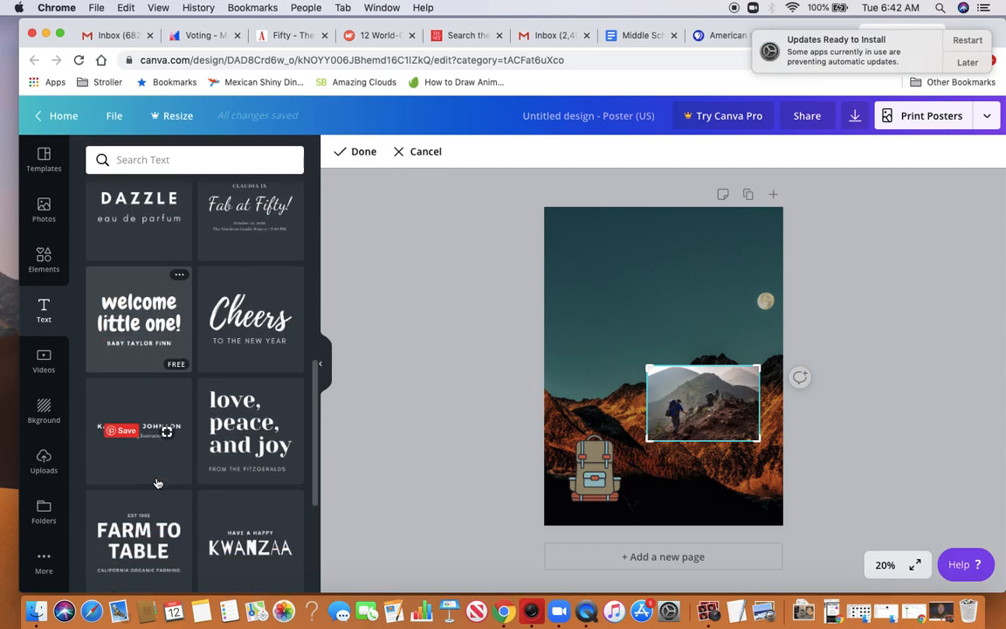
pyautogui.scroll(-1, 157, 483)
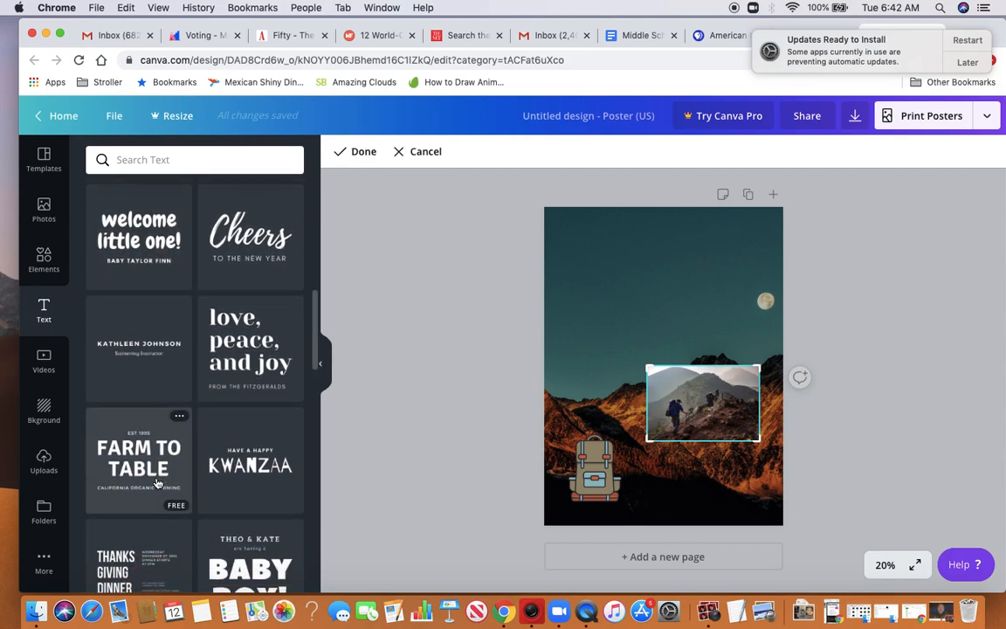
pyautogui.scroll(-3, 157, 483)
pyautogui.scroll(1, 157, 483)
pyautogui.scroll(-2, 157, 484)
pyautogui.scroll(2, 158, 483)
pyautogui.scroll(1, 157, 483)
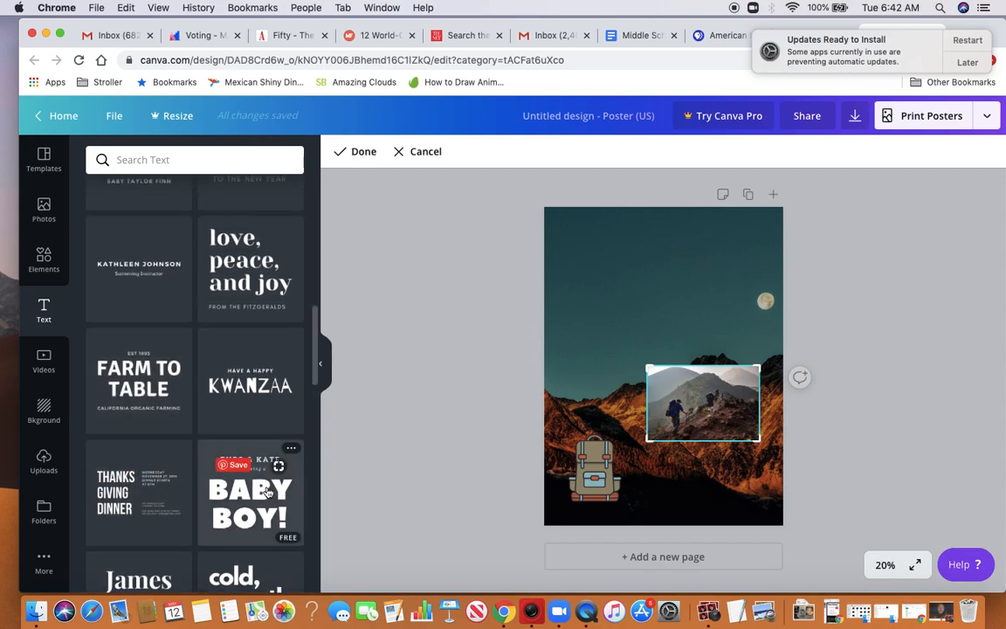
pyautogui.scroll(5, 267, 492)
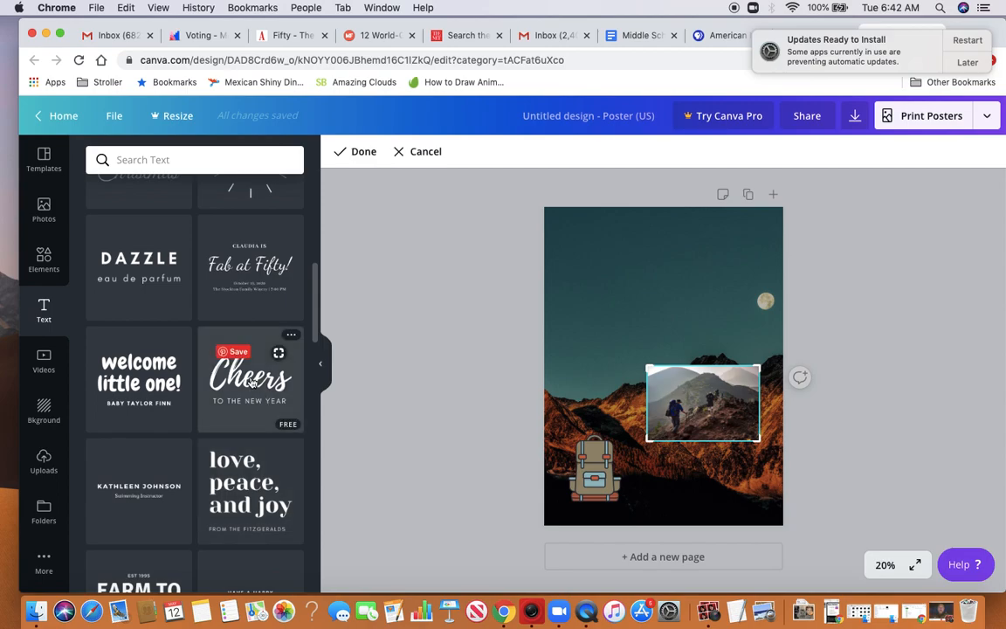
pyautogui.click(251, 383)
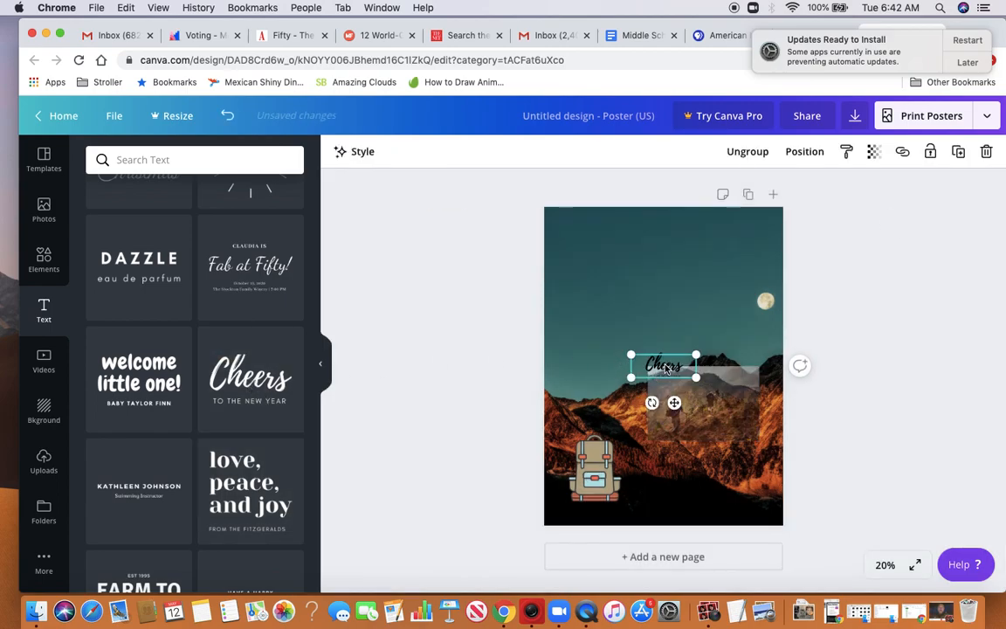
pyautogui.moveTo(666, 368); pyautogui.dragTo(754, 323)
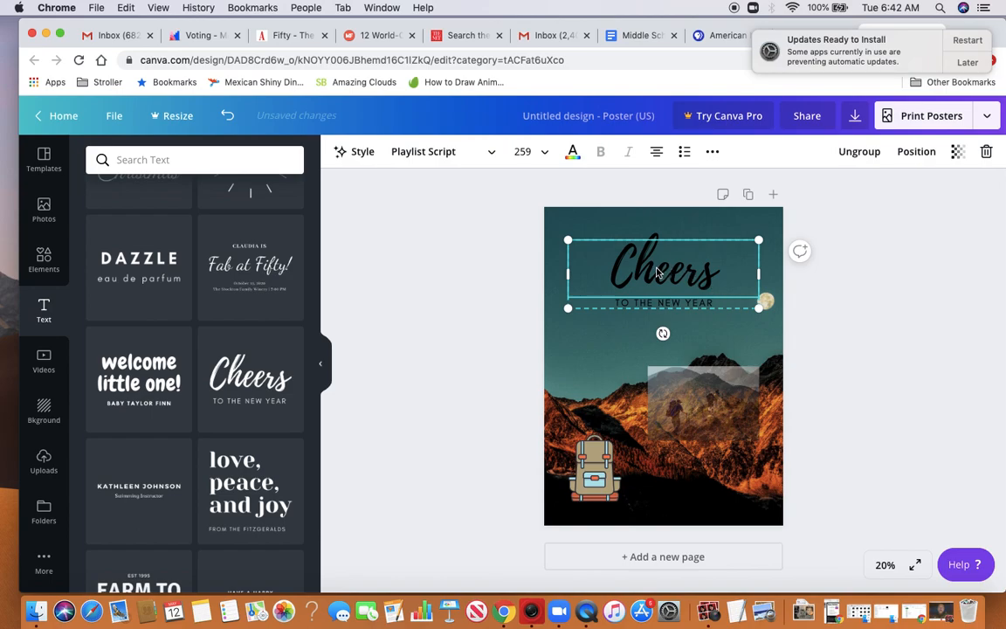
# Replace the script heading "Cheers" with "Good Morning" and deselect the text
pyautogui.doubleClick(657, 271)
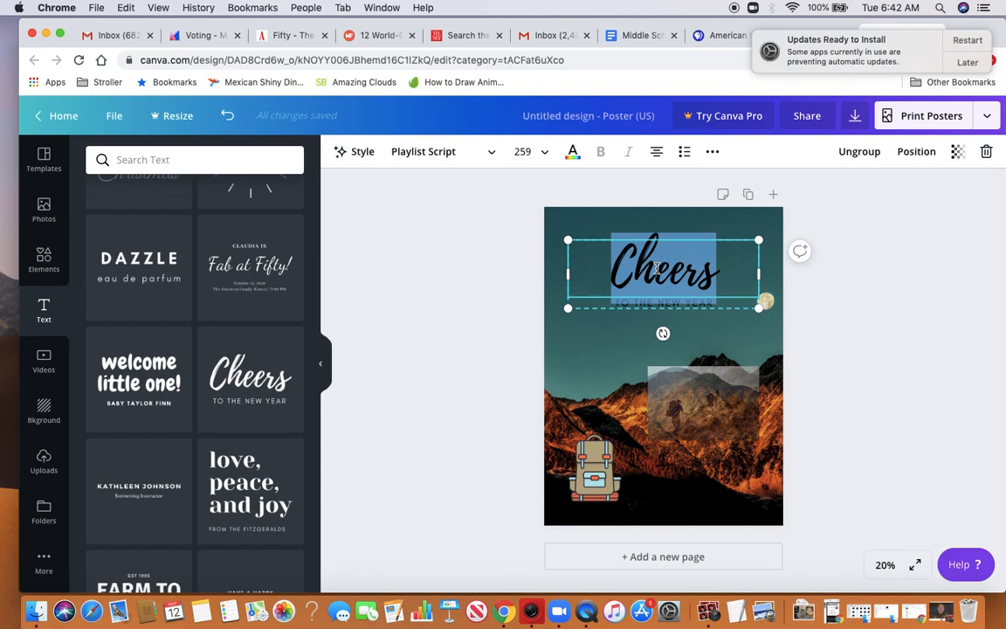
pyautogui.write('Good')
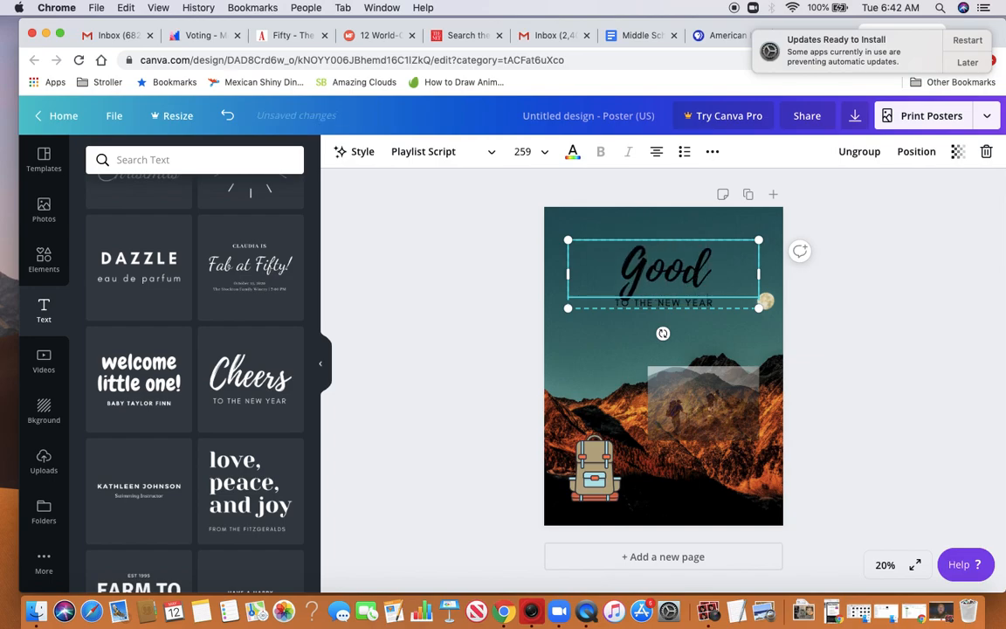
pyautogui.write(' Morning')
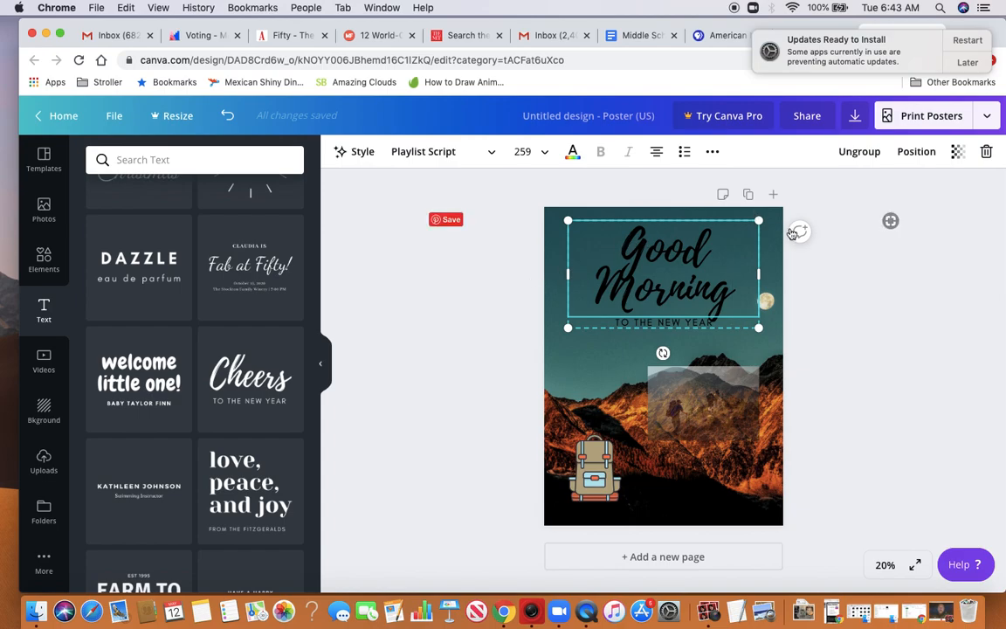
pyautogui.click(835, 297)
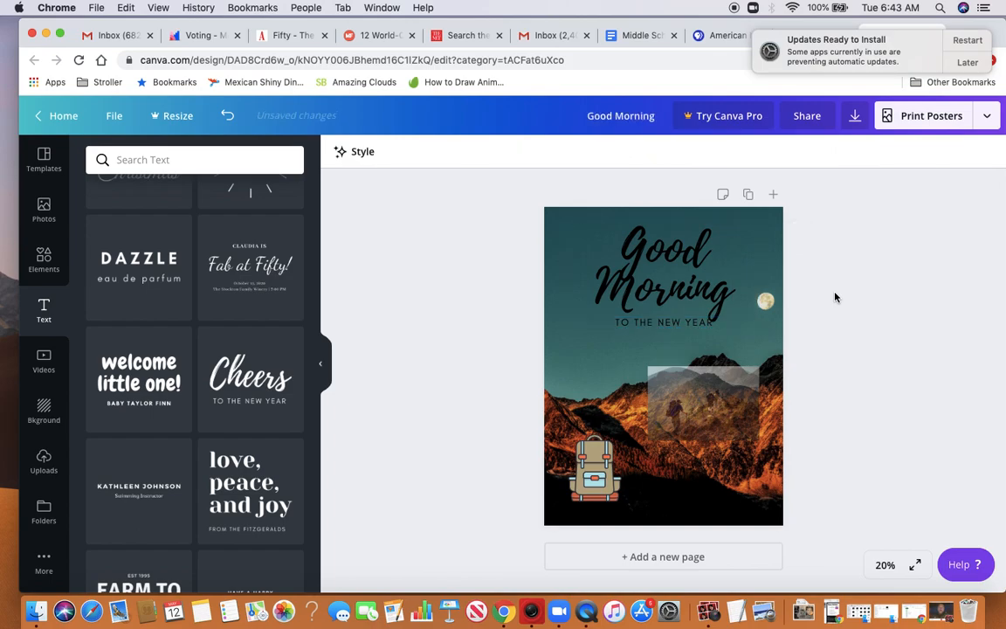
# Fill in a recipient's e-mail with edit access in the design's sharing options, and close them without sending the invite
pyautogui.click(809, 119)
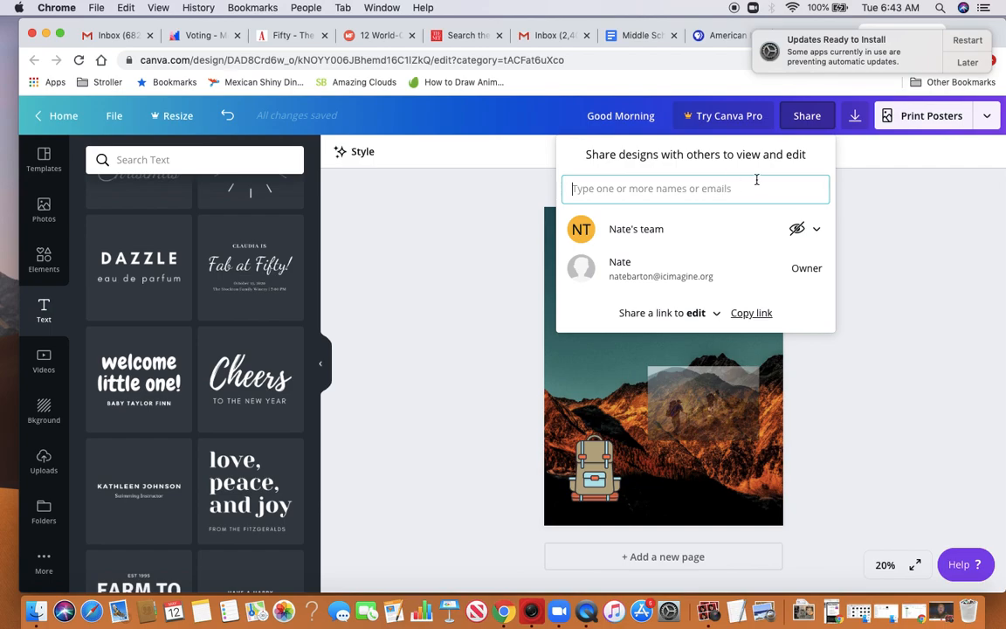
pyautogui.click(756, 180)
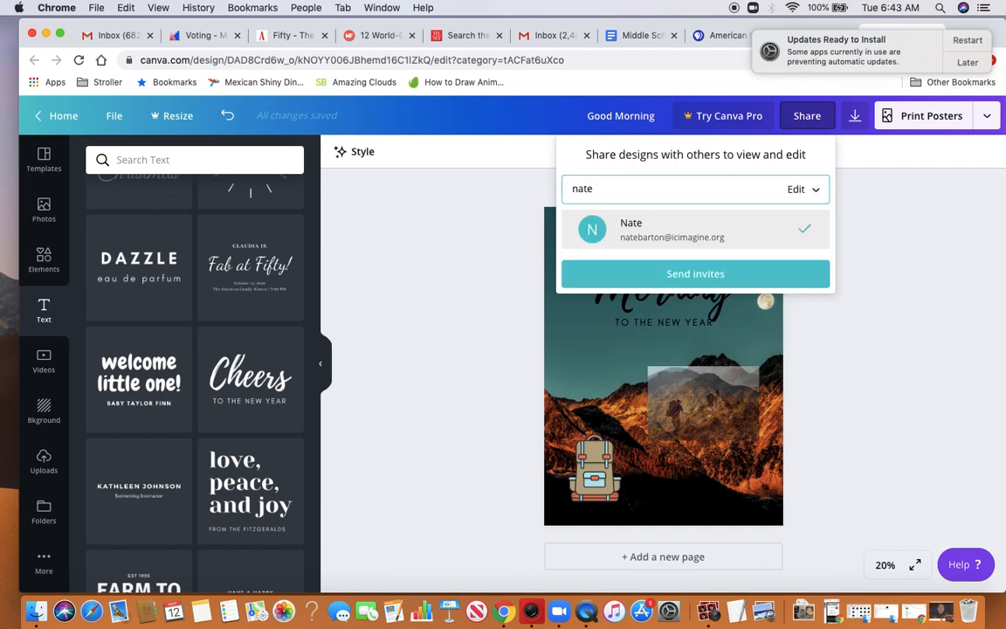
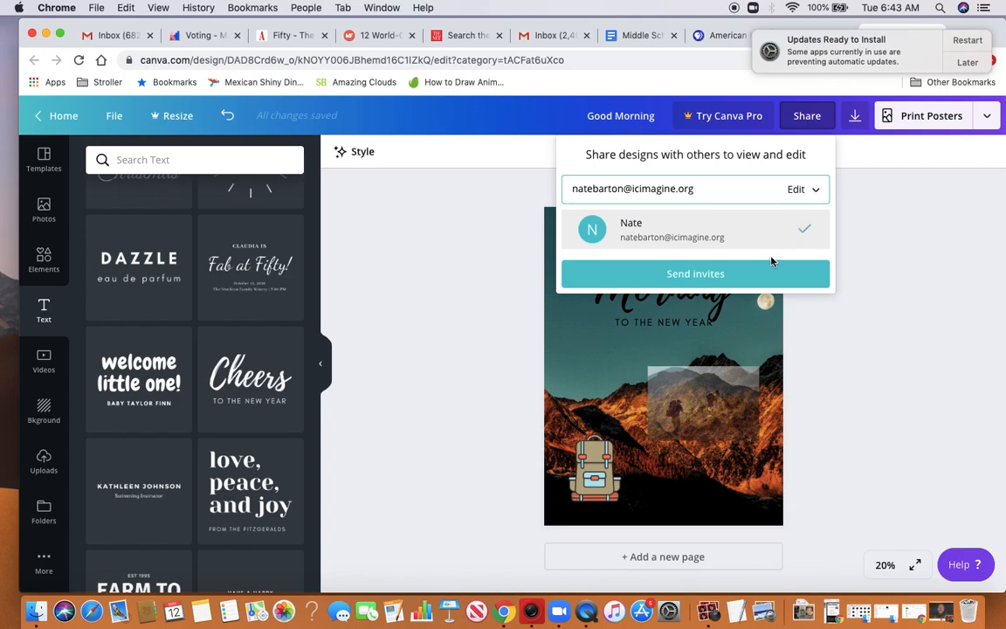
pyautogui.click(819, 443)
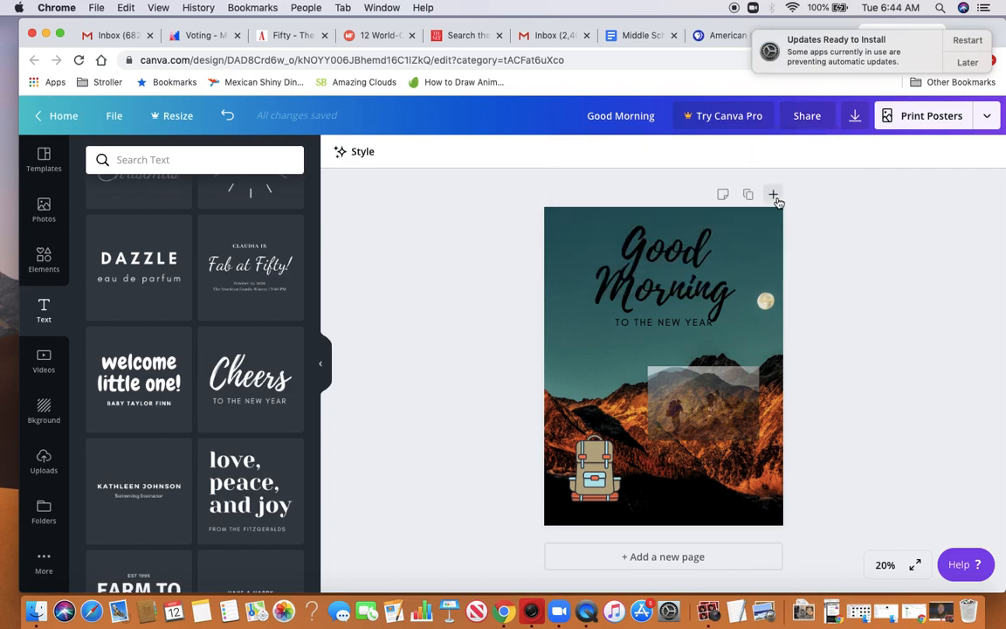